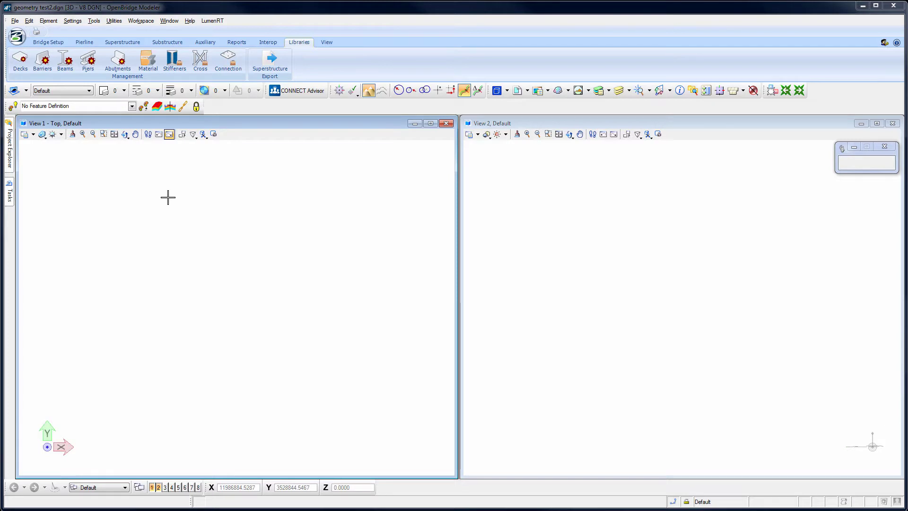
Add a deck template named Simple Slab to the VDOT category of the Standard Templates and open View 8 for its design.
{"action": "left_click", "coordinate": [21, 60]}
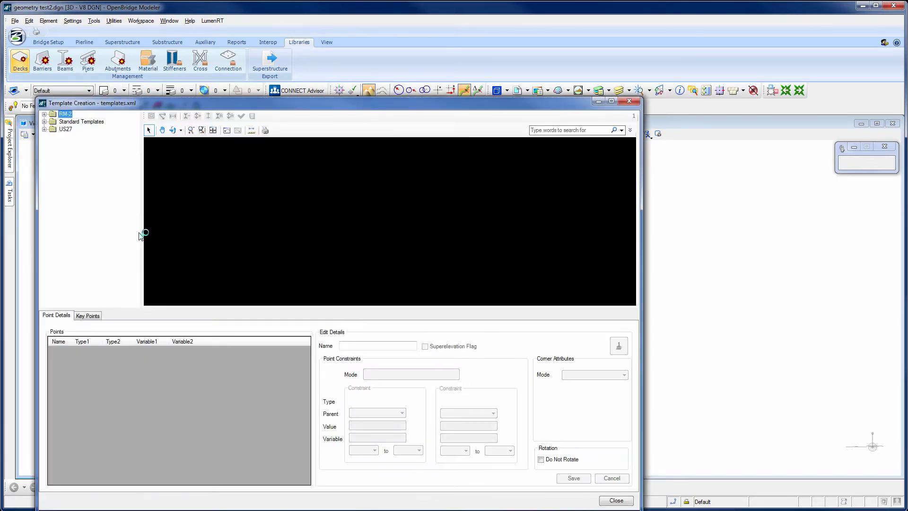
{"action": "left_click", "coordinate": [45, 121]}
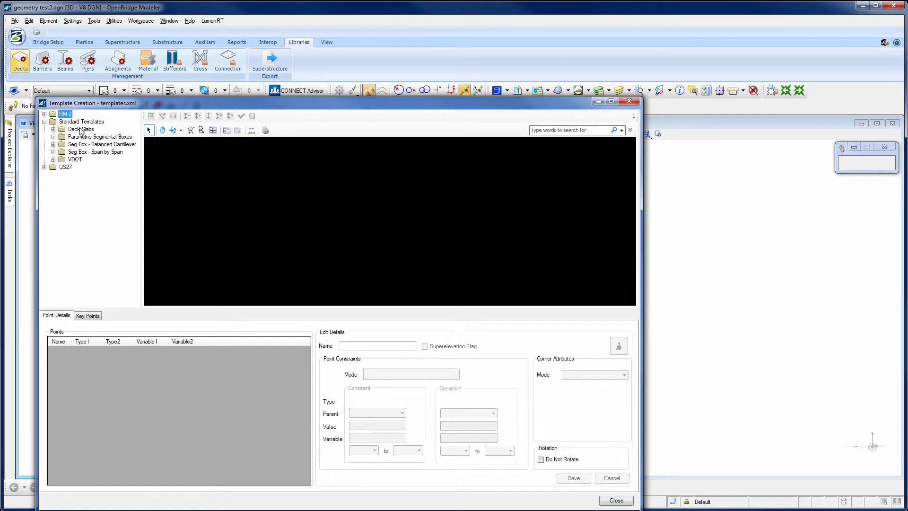
{"action": "left_click", "coordinate": [79, 159]}
{"action": "right_click", "coordinate": [80, 161]}
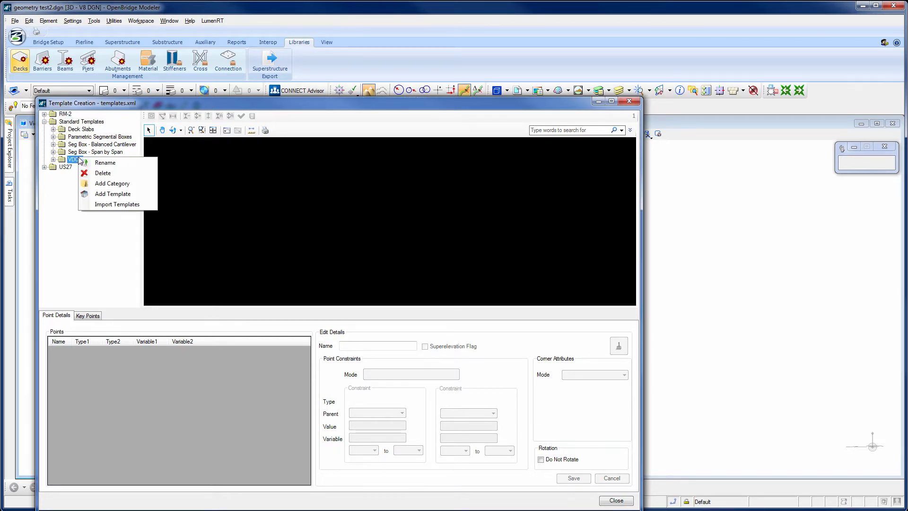
{"action": "left_click", "coordinate": [126, 195]}
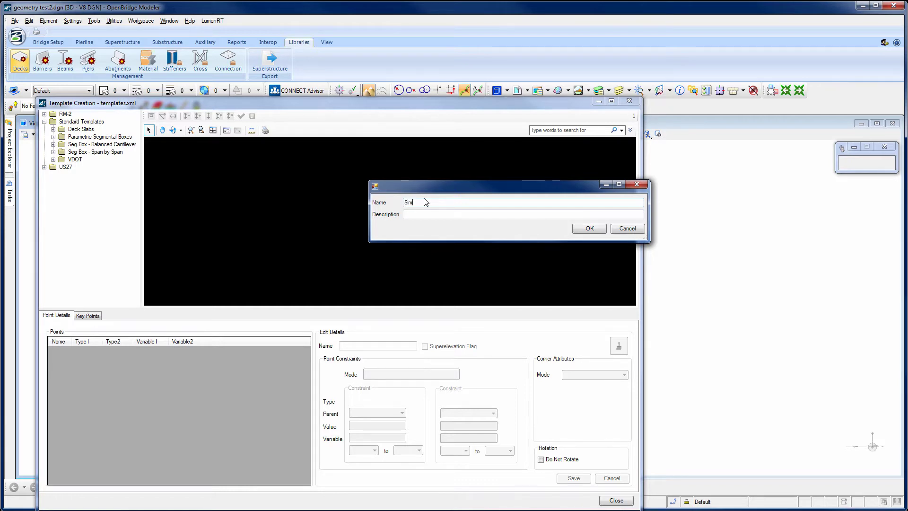
{"action": "type", "text": "ple Slab"}
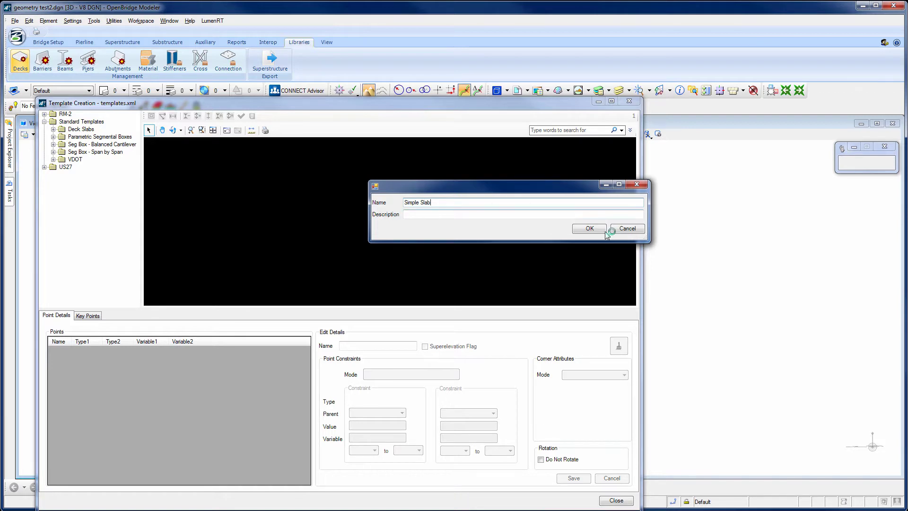
{"action": "left_click", "coordinate": [603, 230]}
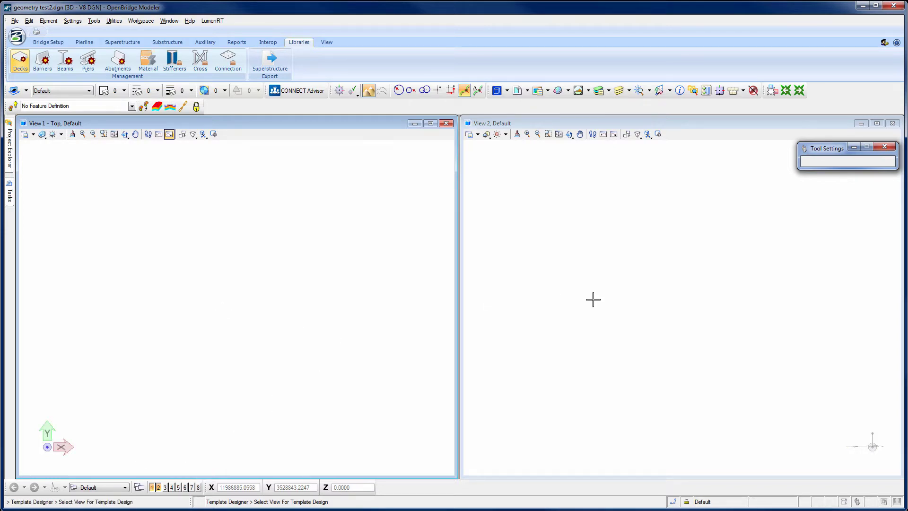
{"action": "left_click", "coordinate": [199, 487]}
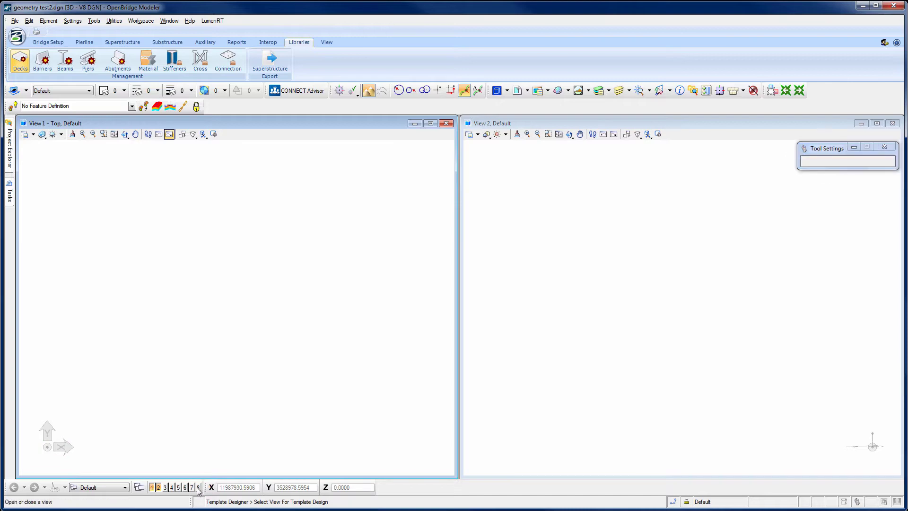
{"action": "left_click", "coordinate": [538, 373]}
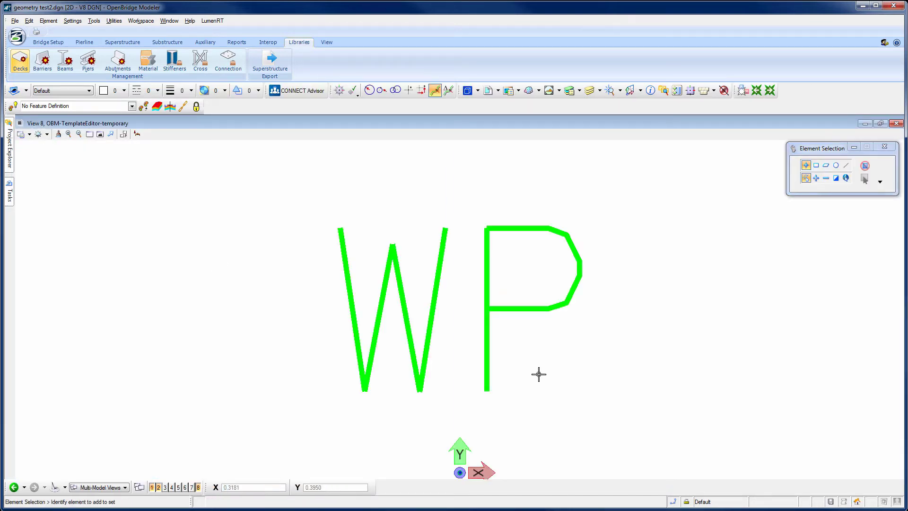
Draw the slab's top edge as a horizontal line 20 units long in the positive X direction from the working point.
{"action": "scroll", "coordinate": [417, 200], "scroll_direction": "down", "scroll_amount": 5}
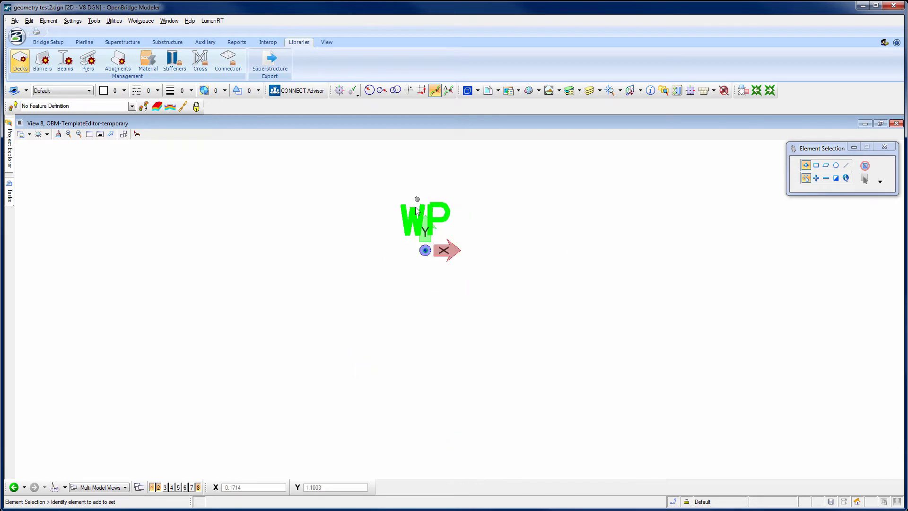
{"action": "scroll", "coordinate": [283, 254], "scroll_direction": "down", "scroll_amount": 3}
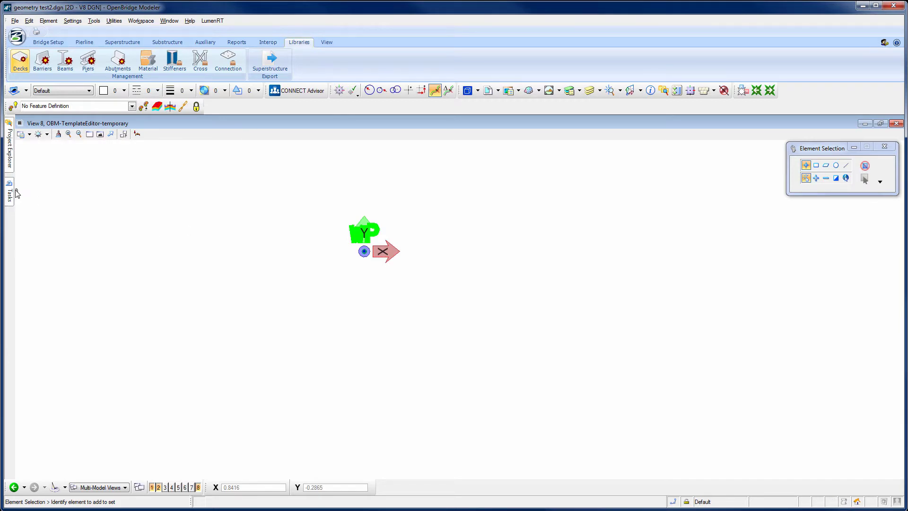
{"action": "mouse_move", "coordinate": [15, 193]}
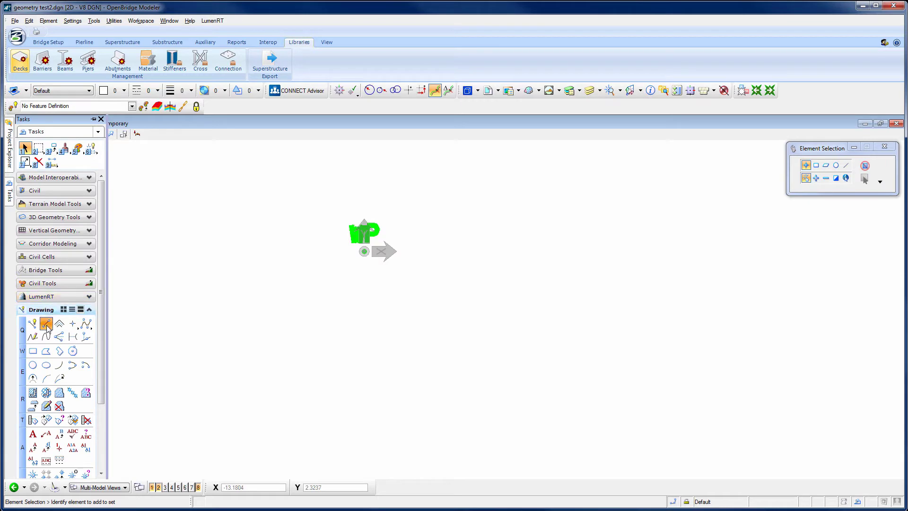
{"action": "left_click", "coordinate": [46, 324]}
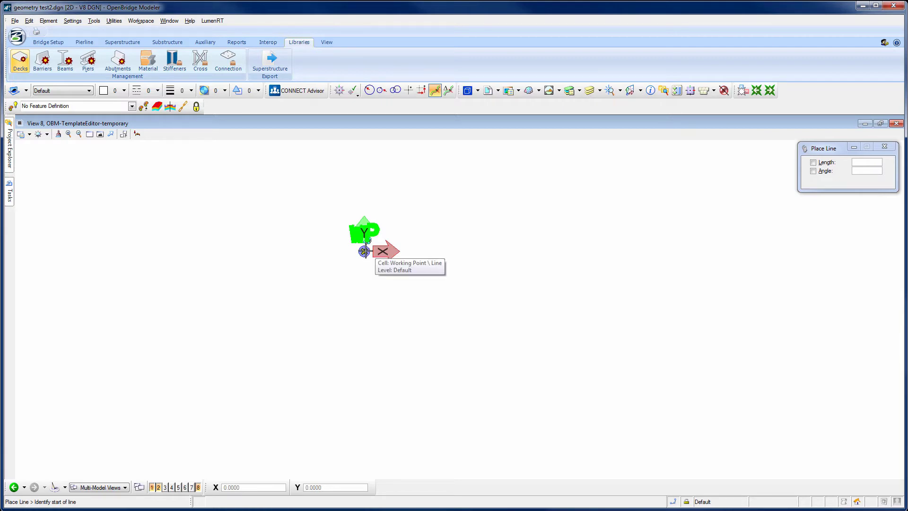
{"action": "left_click", "coordinate": [364, 251]}
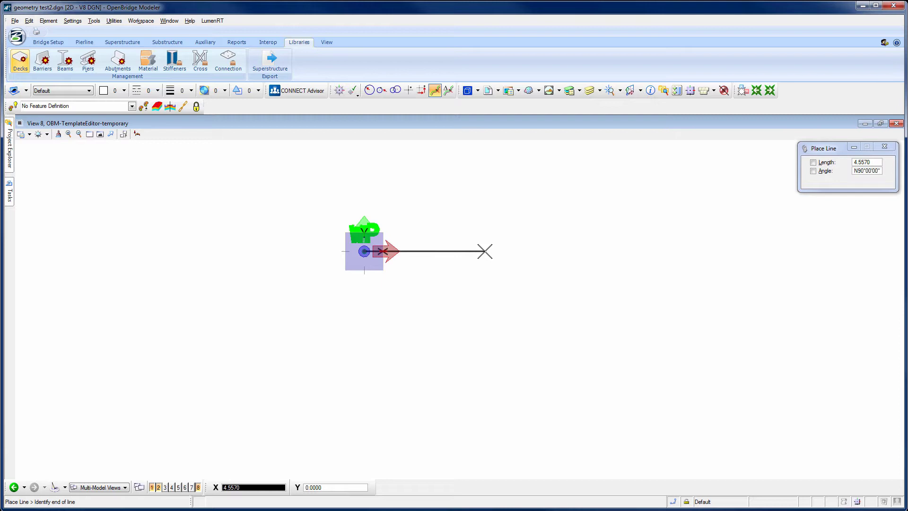
{"action": "type", "text": "20"}
{"action": "key", "text": "Return"}
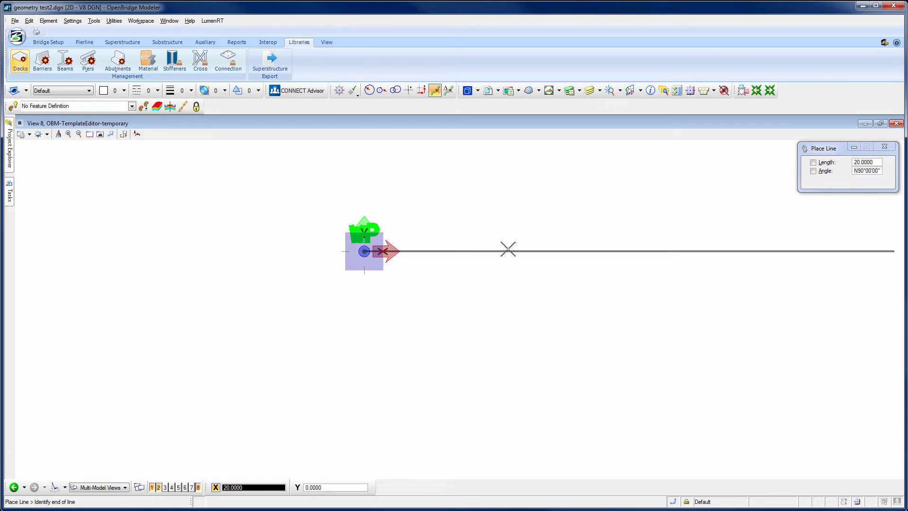
{"action": "left_click", "coordinate": [508, 250]}
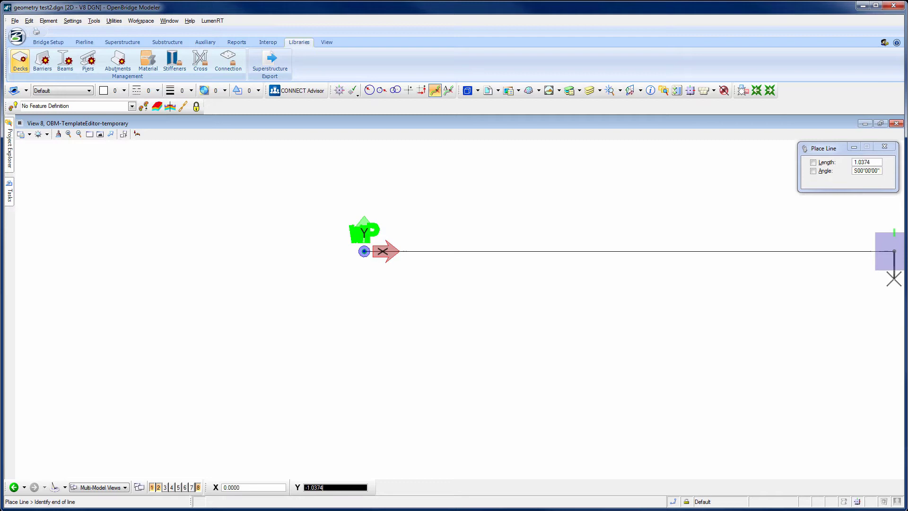
Continue with a 0.75 vertical line downward and a 20-unit bottom edge back to directly below the working point.
{"action": "type", "text": "0.75"}
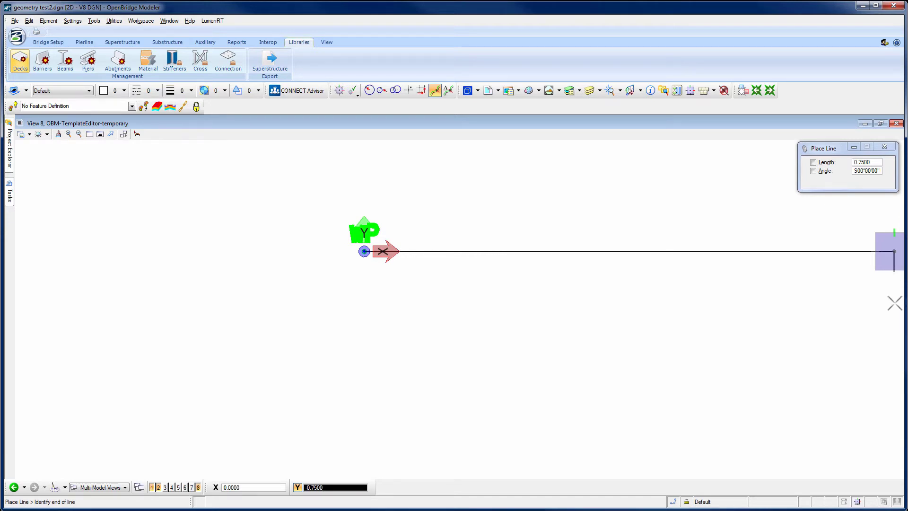
{"action": "left_click", "coordinate": [894, 303]}
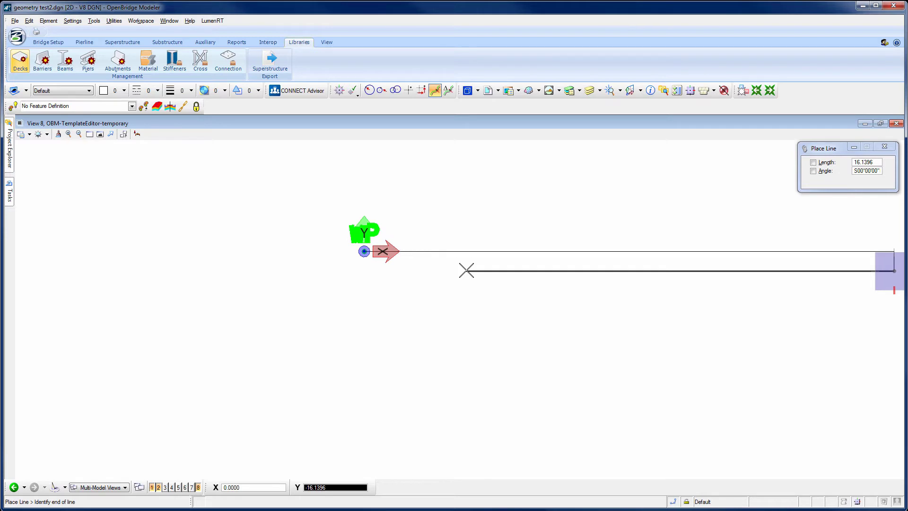
{"action": "key", "text": "Return"}
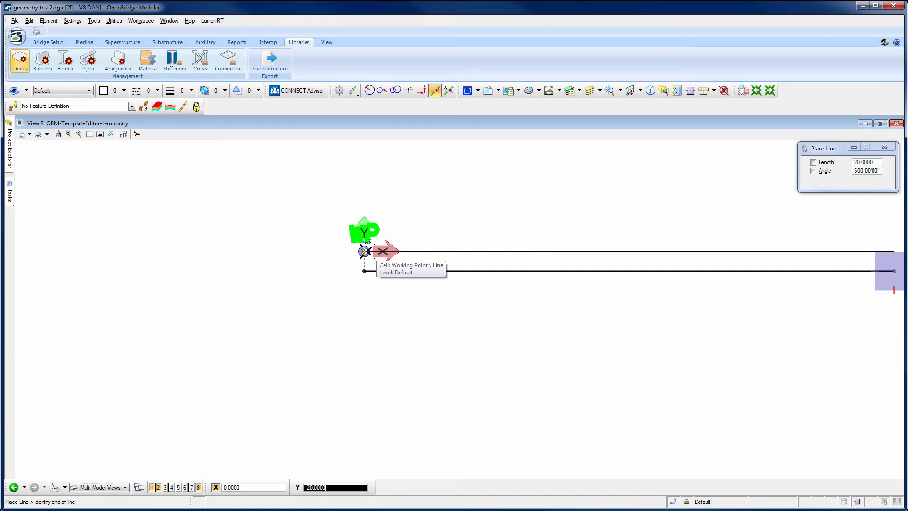
{"action": "left_click", "coordinate": [364, 251]}
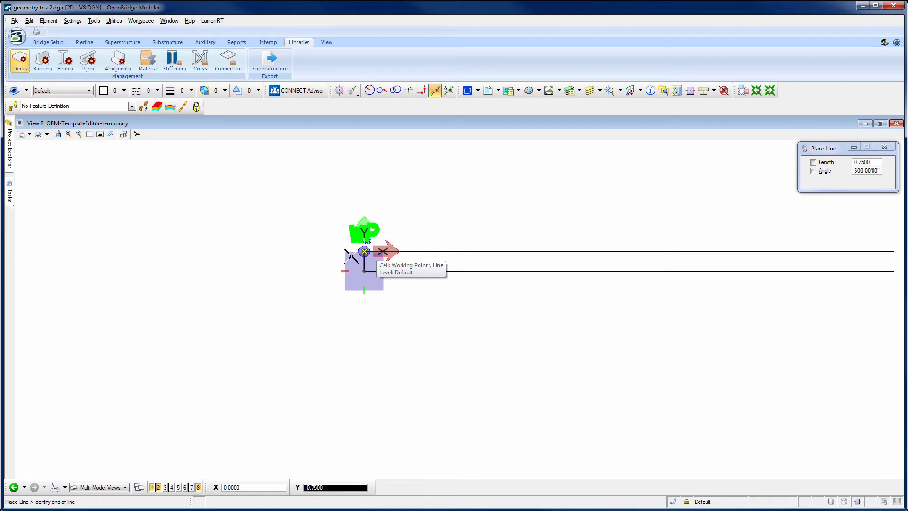
{"action": "right_click", "coordinate": [377, 312]}
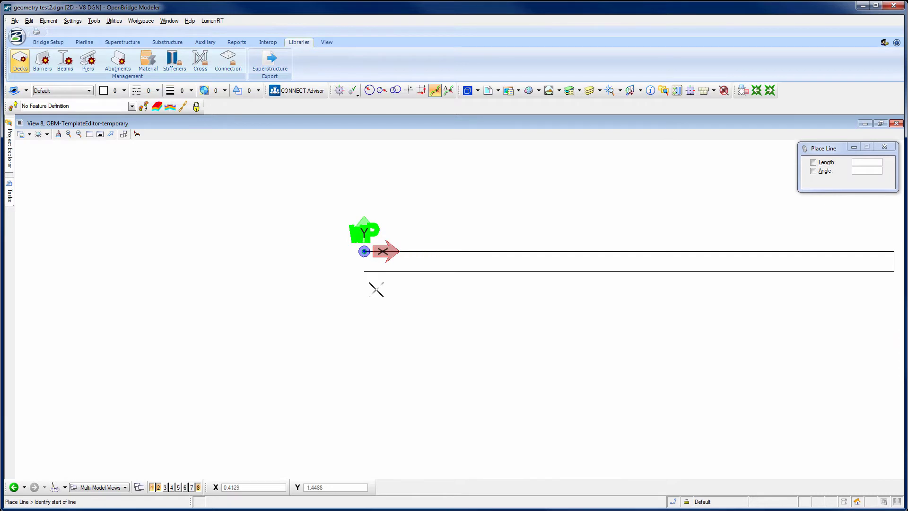
{"action": "right_click", "coordinate": [377, 290]}
{"action": "left_click", "coordinate": [388, 298]}
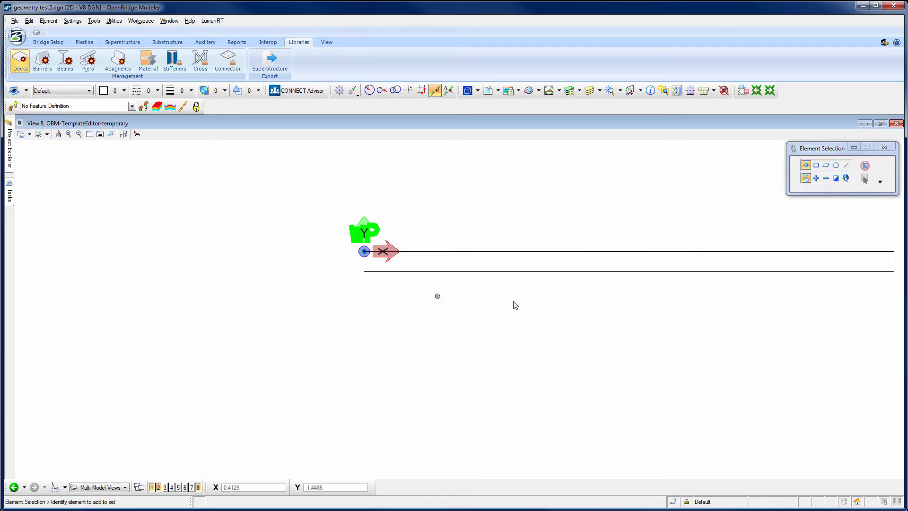
Mirror a copy of the three slab lines about the vertical axis through the working point, and clear the selection.
{"action": "left_click", "coordinate": [815, 178]}
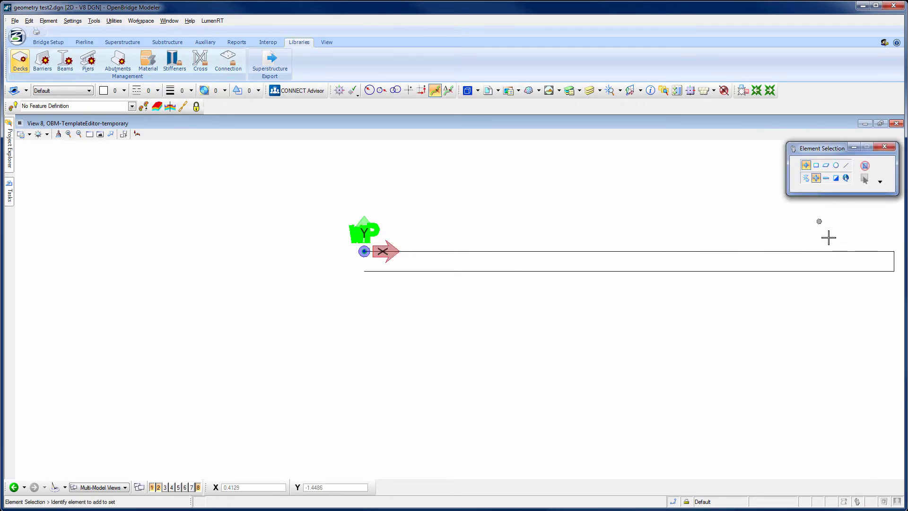
{"action": "left_click", "coordinate": [835, 252]}
{"action": "left_click", "coordinate": [893, 261]}
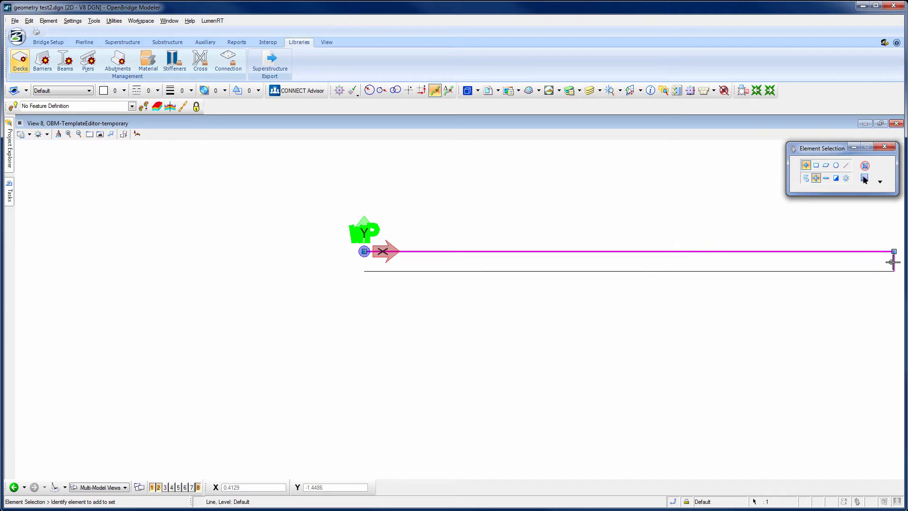
{"action": "left_click", "coordinate": [830, 270]}
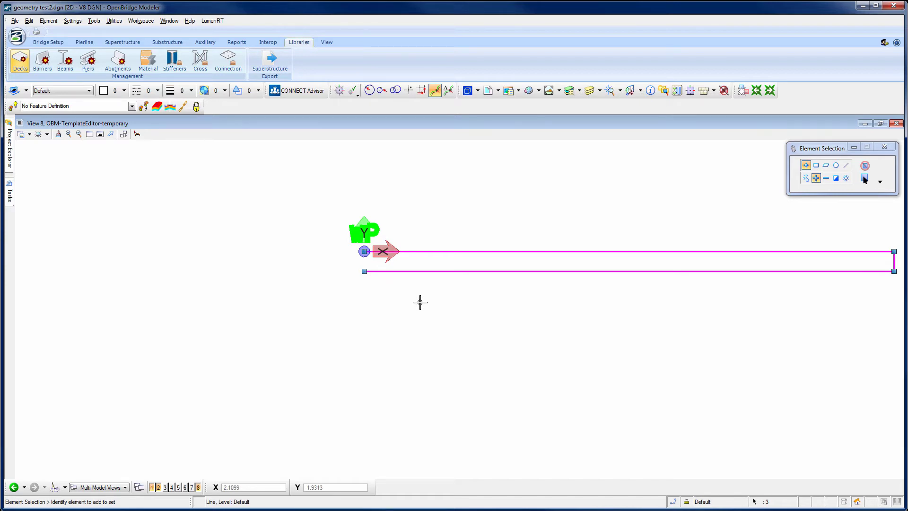
{"action": "right_click", "coordinate": [420, 302]}
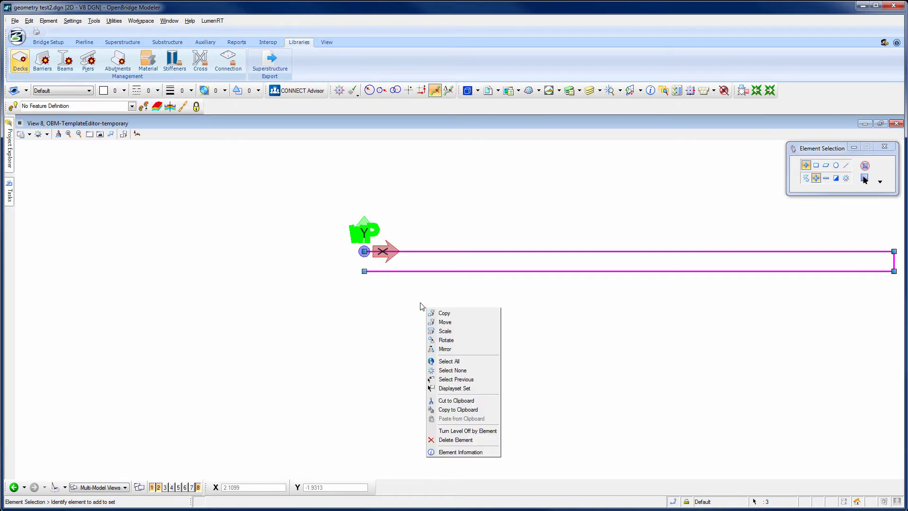
{"action": "left_click", "coordinate": [446, 350]}
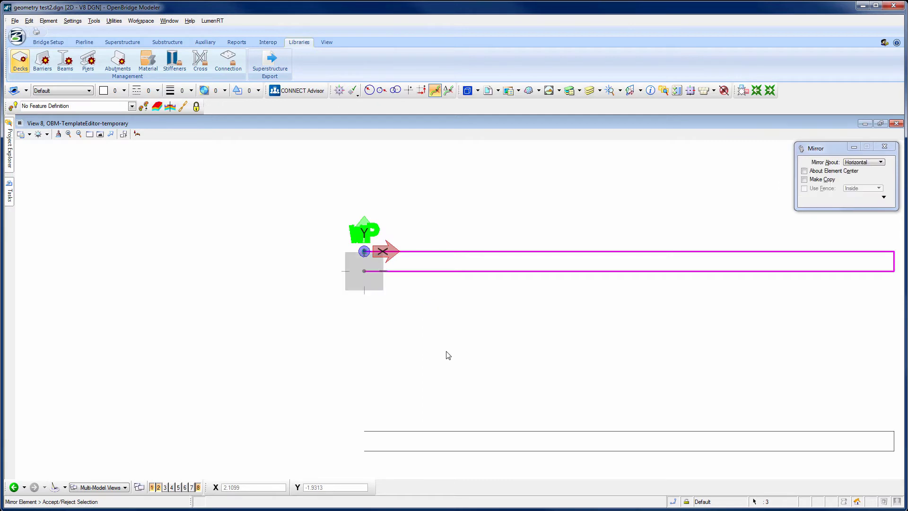
{"action": "left_click", "coordinate": [804, 180]}
{"action": "left_click", "coordinate": [857, 163]}
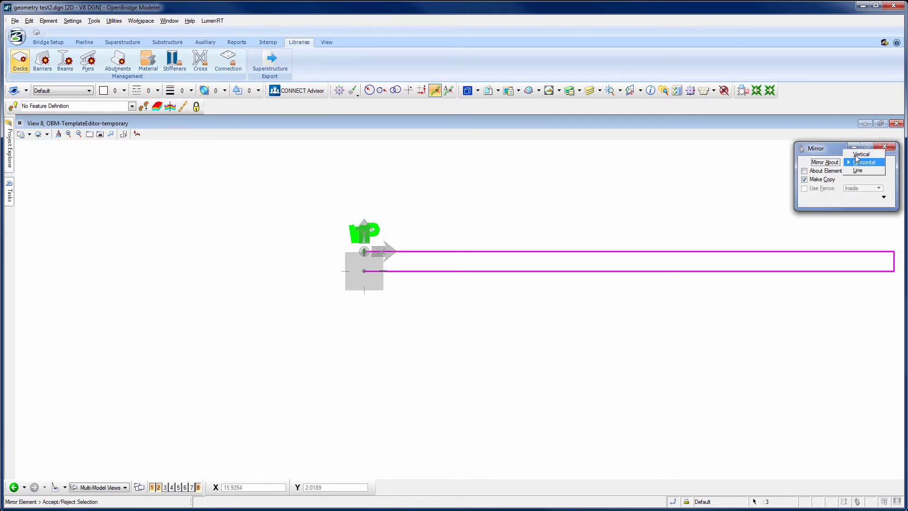
{"action": "left_click", "coordinate": [857, 162]}
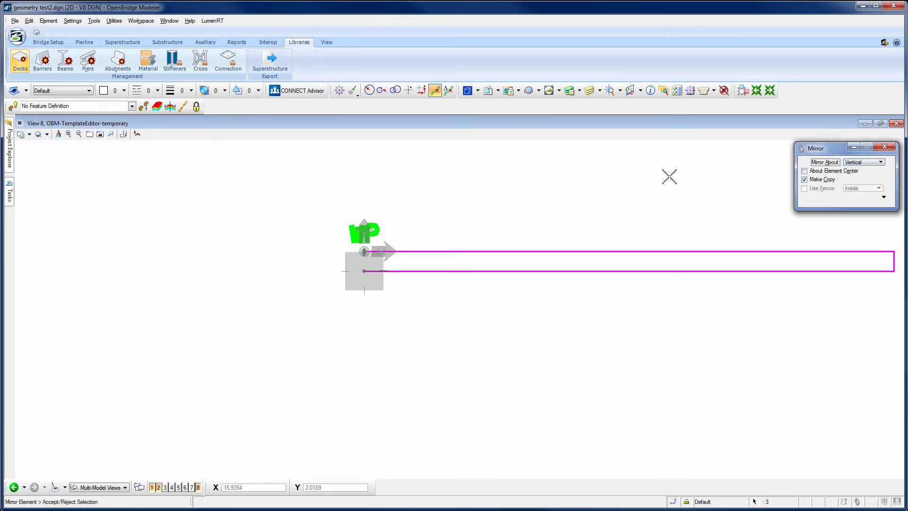
{"action": "left_click", "coordinate": [362, 271]}
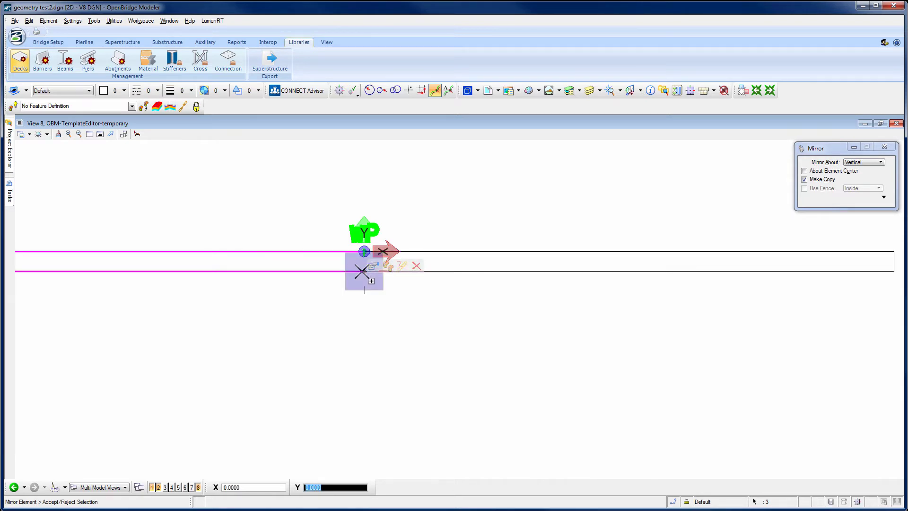
{"action": "key", "text": "Escape"}
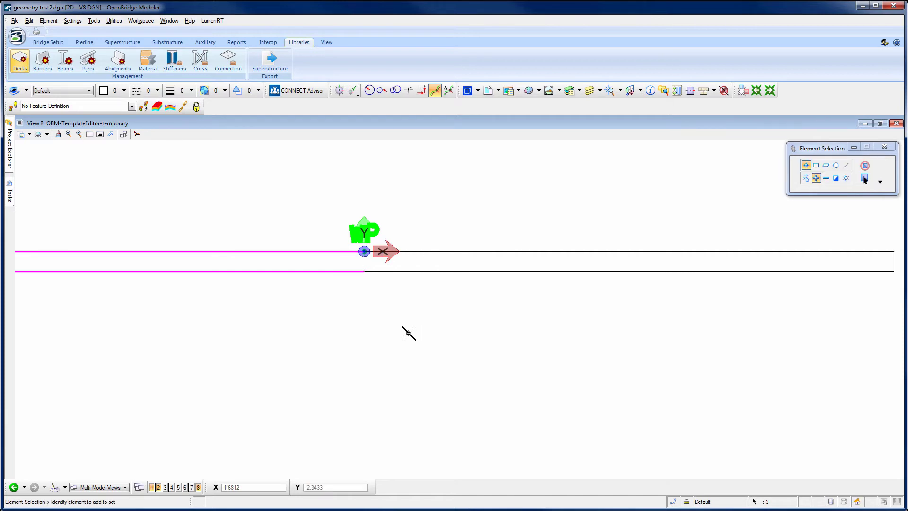
{"action": "left_click", "coordinate": [806, 179]}
{"action": "left_click", "coordinate": [399, 361]}
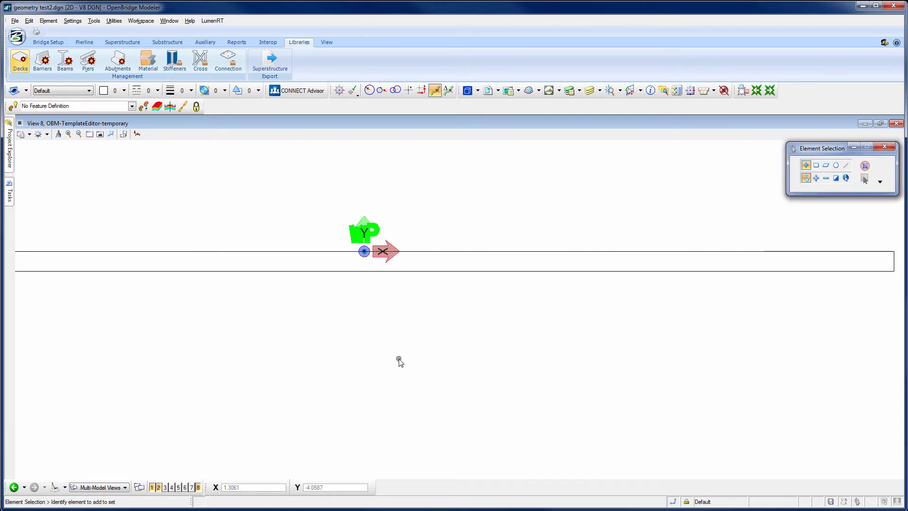
Import the drawn slab outline from the model into the Simple Slab template.
{"action": "scroll", "coordinate": [399, 361], "scroll_direction": "down", "scroll_amount": 2}
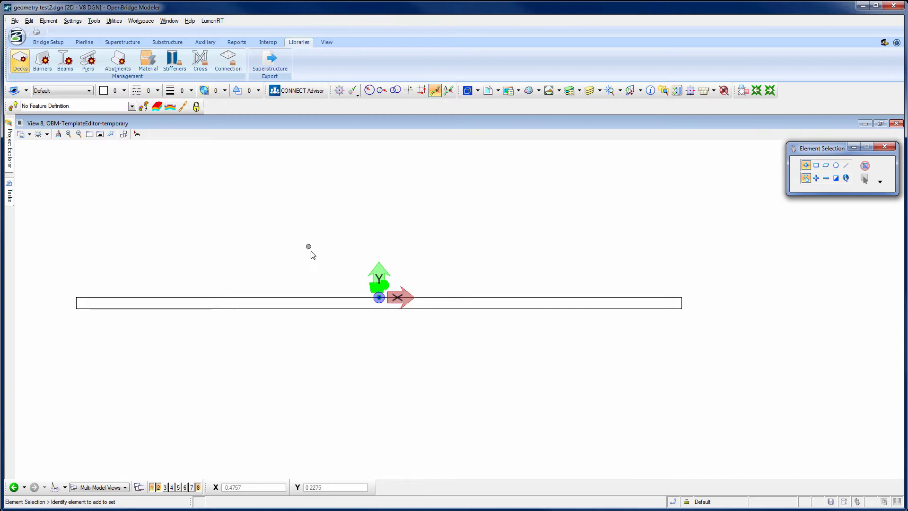
{"action": "left_click", "coordinate": [137, 135]}
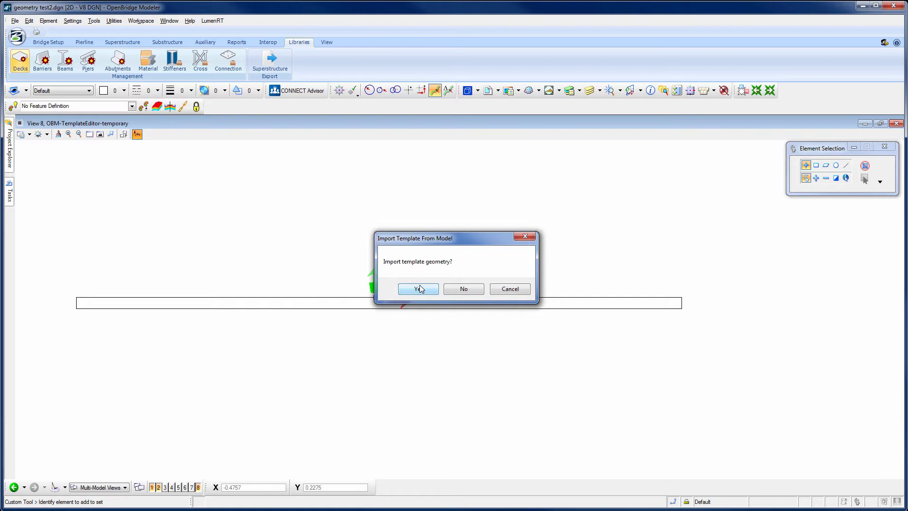
{"action": "left_click", "coordinate": [419, 289]}
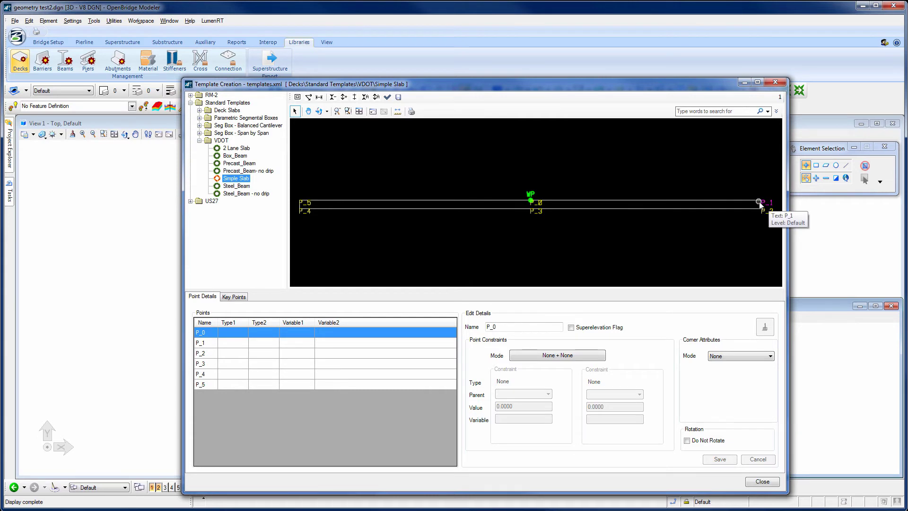
Set the constraint mode of point P_1 to Horizontal + Slope.
{"action": "left_click", "coordinate": [228, 343]}
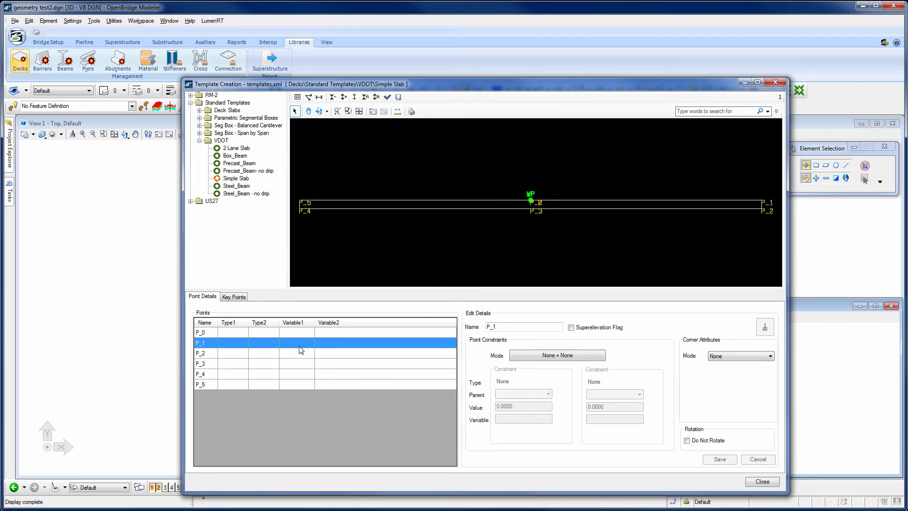
{"action": "left_click", "coordinate": [558, 353]}
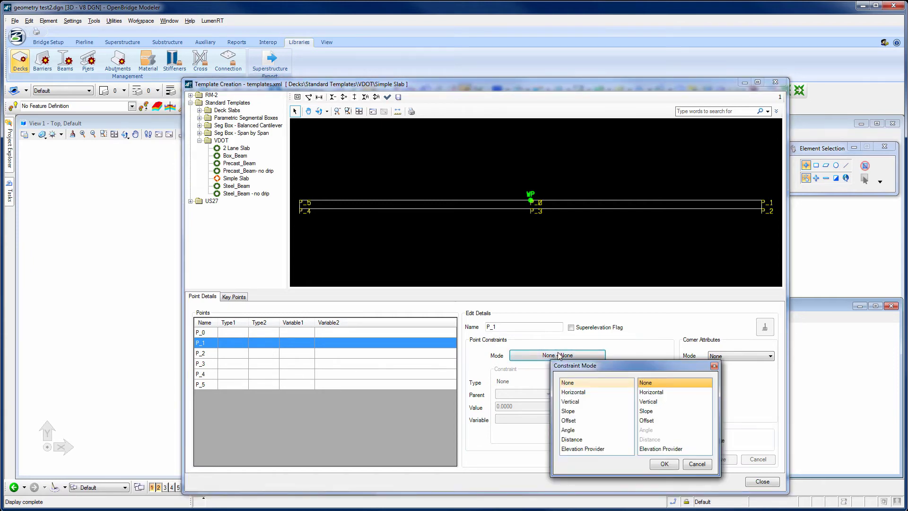
{"action": "left_click", "coordinate": [582, 396]}
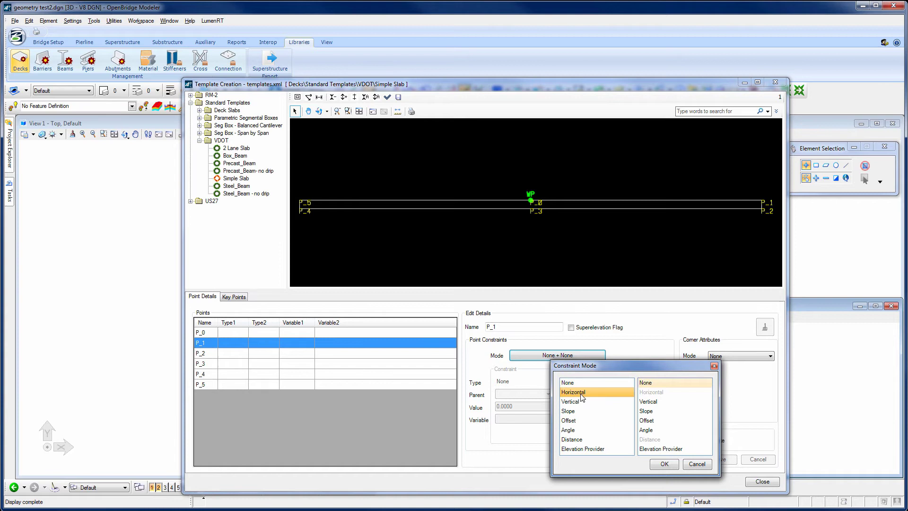
{"action": "left_click", "coordinate": [657, 410]}
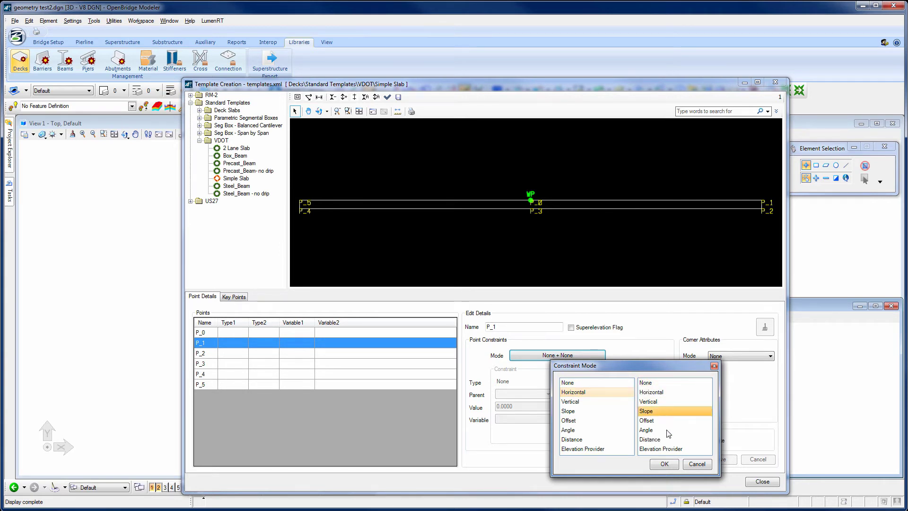
{"action": "left_click", "coordinate": [668, 463]}
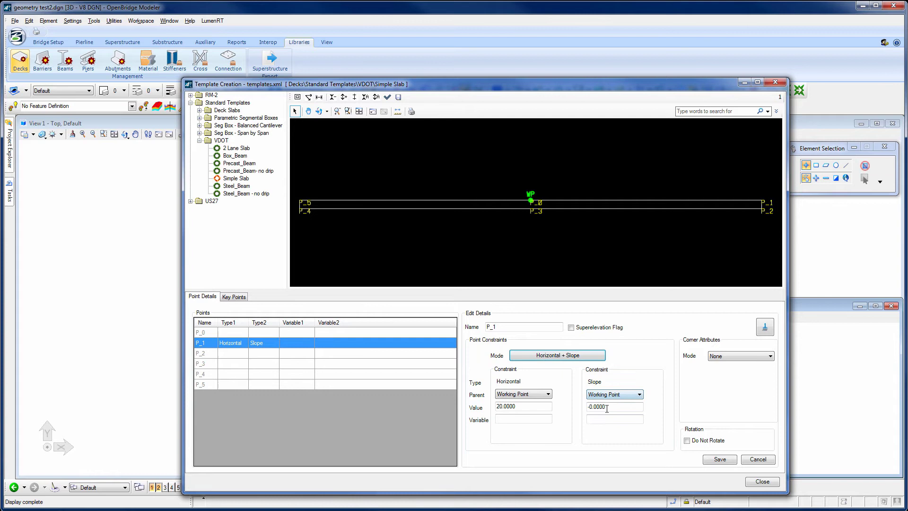
Set P_1's slope value to -0.02 and name its horizontal and slope variables RT Width and RT Slope.
{"action": "left_click_drag", "start_coordinate": [609, 408], "coordinate": [597, 407]}
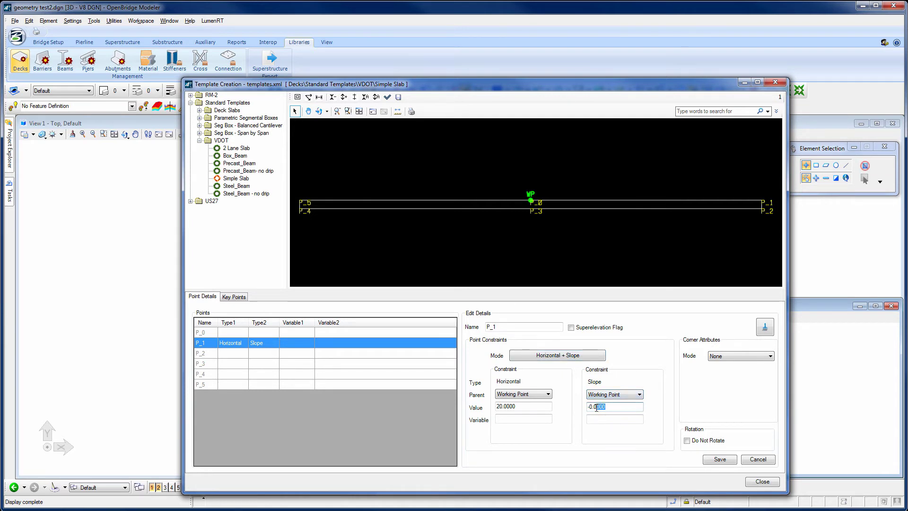
{"action": "type", "text": "2"}
{"action": "left_click", "coordinate": [539, 419]}
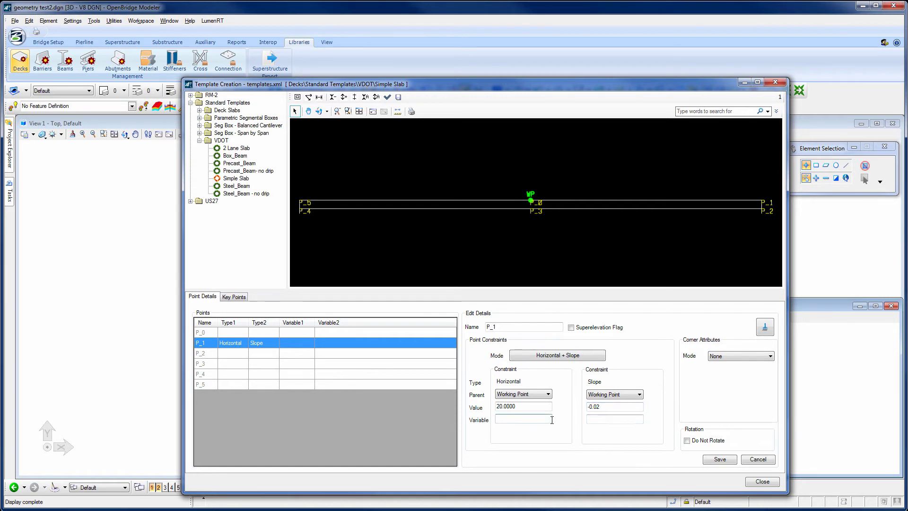
{"action": "type", "text": "RT Width"}
{"action": "left_click", "coordinate": [616, 418]}
{"action": "type", "text": "RT"}
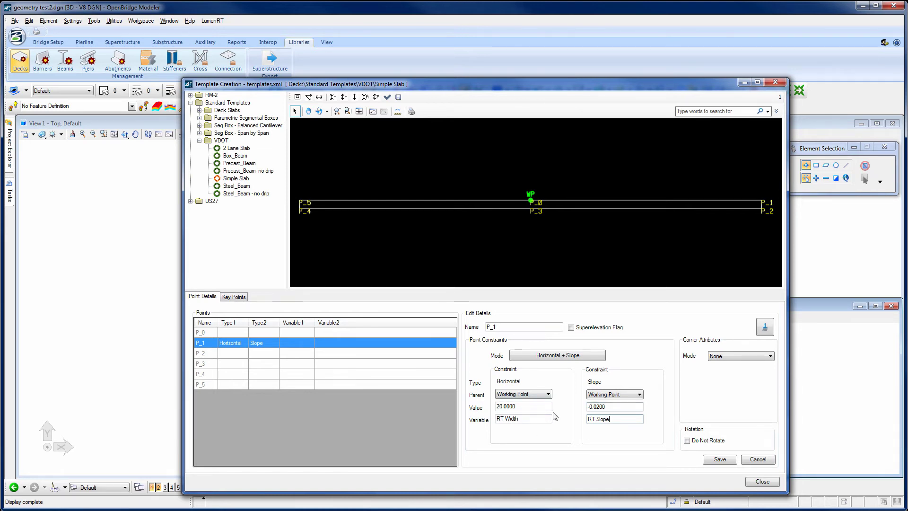
Turn on the superelevation flag for P_1, keep its corner mode at None, and save the point.
{"action": "left_click", "coordinate": [571, 328]}
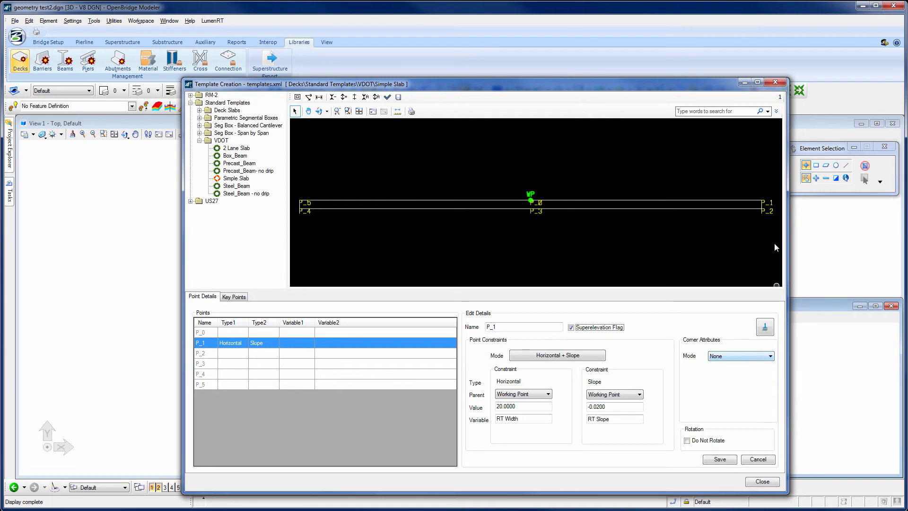
{"action": "left_click", "coordinate": [766, 359]}
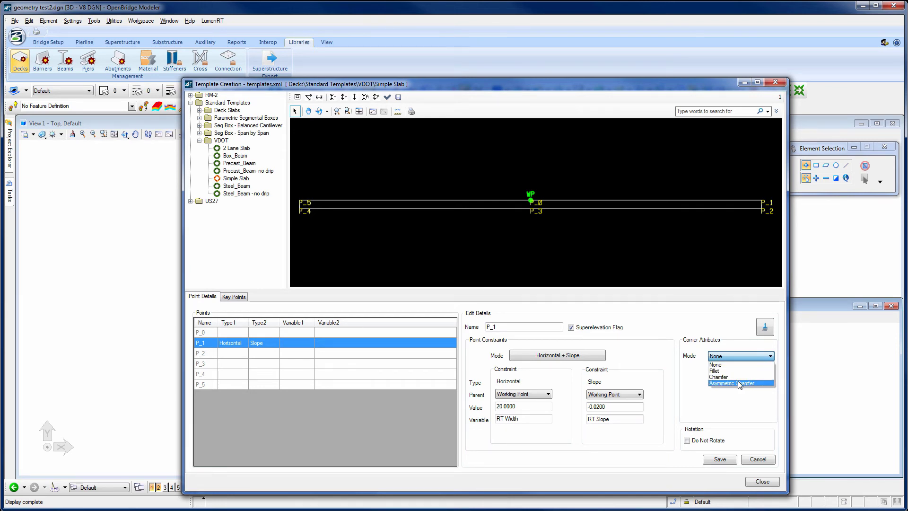
{"action": "left_click", "coordinate": [751, 411]}
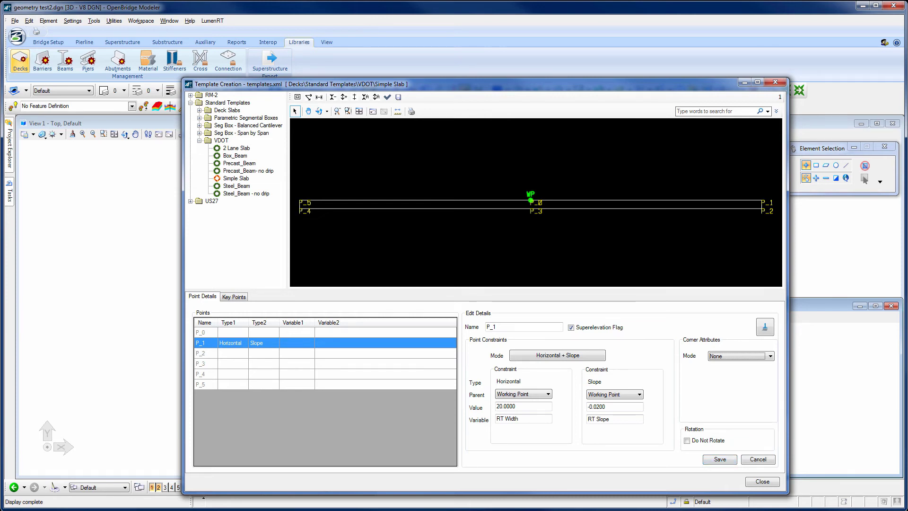
{"action": "left_click", "coordinate": [714, 461]}
{"action": "left_click", "coordinate": [719, 462]}
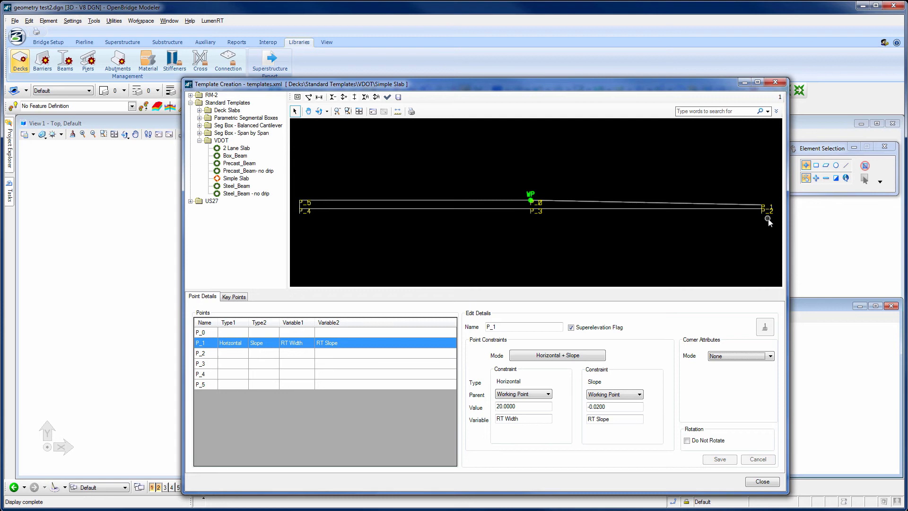
Set the constraint mode of point P_2 to Horizontal + Vertical.
{"action": "left_click", "coordinate": [231, 354]}
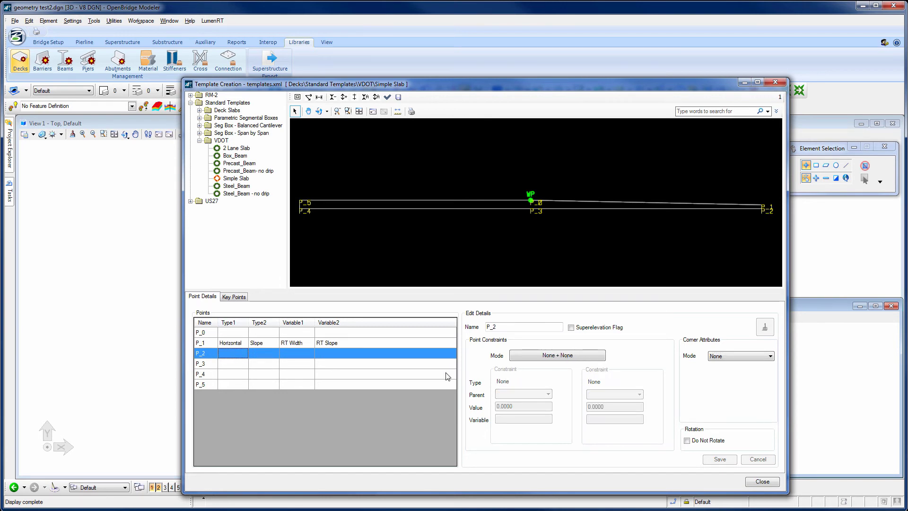
{"action": "left_click", "coordinate": [575, 355]}
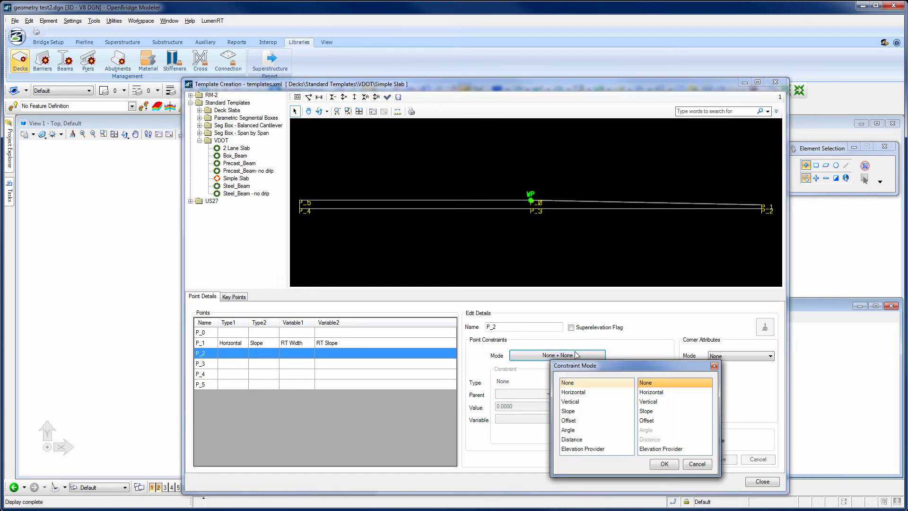
{"action": "left_click", "coordinate": [573, 393]}
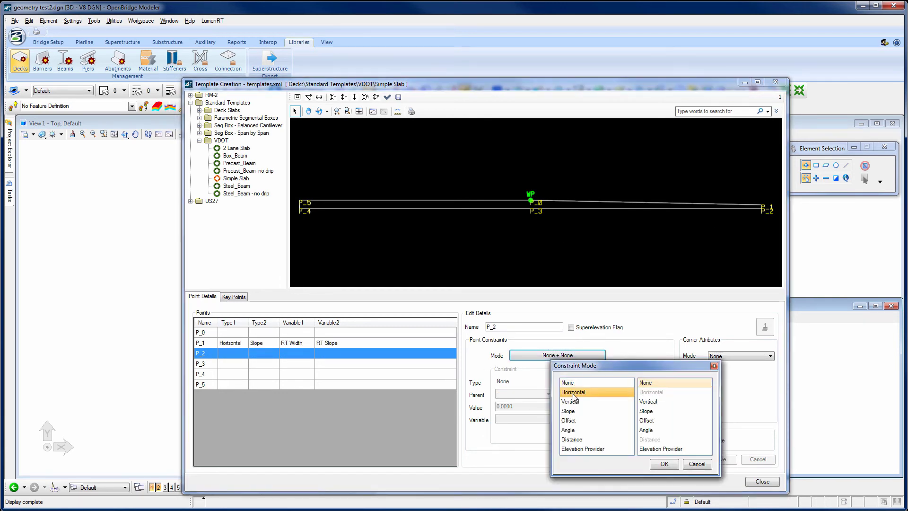
{"action": "left_click", "coordinate": [649, 402]}
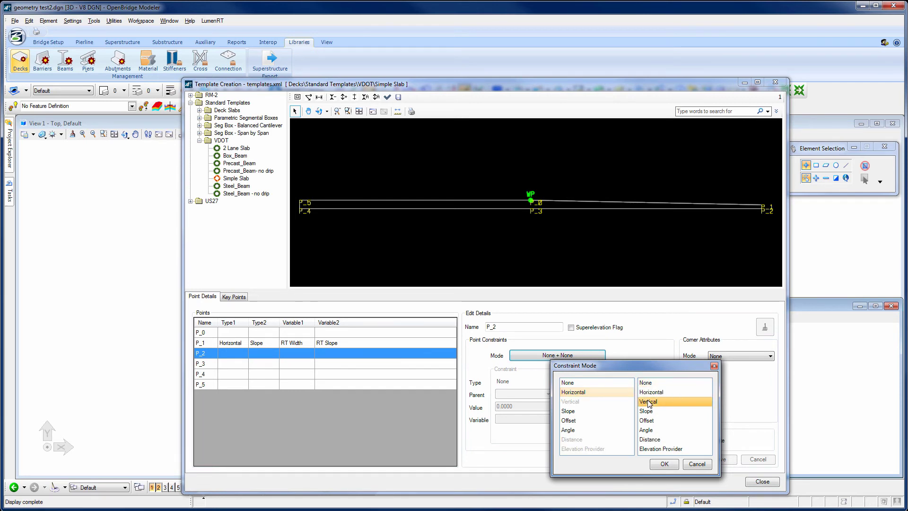
{"action": "left_click", "coordinate": [665, 464]}
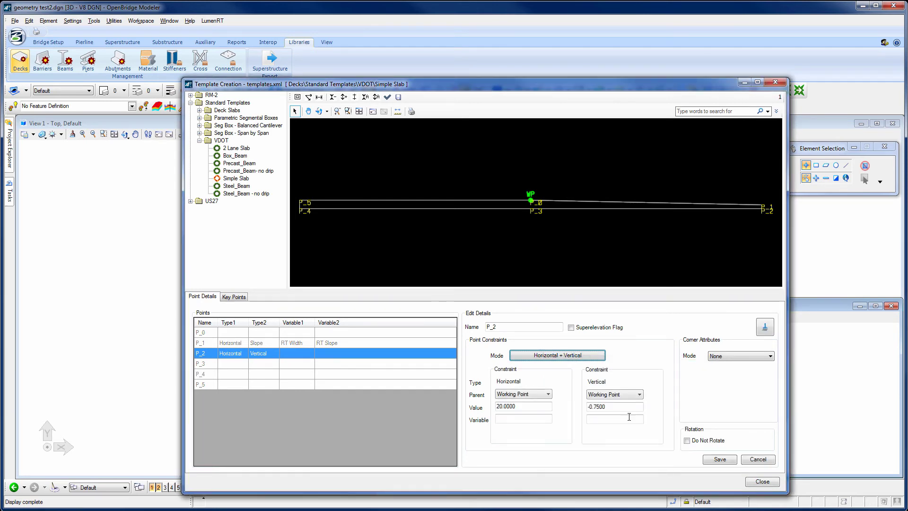
Make P_1 the parent of both P_2 constraints, name the vertical variable Deck Thickness, and save the point.
{"action": "left_click", "coordinate": [521, 392]}
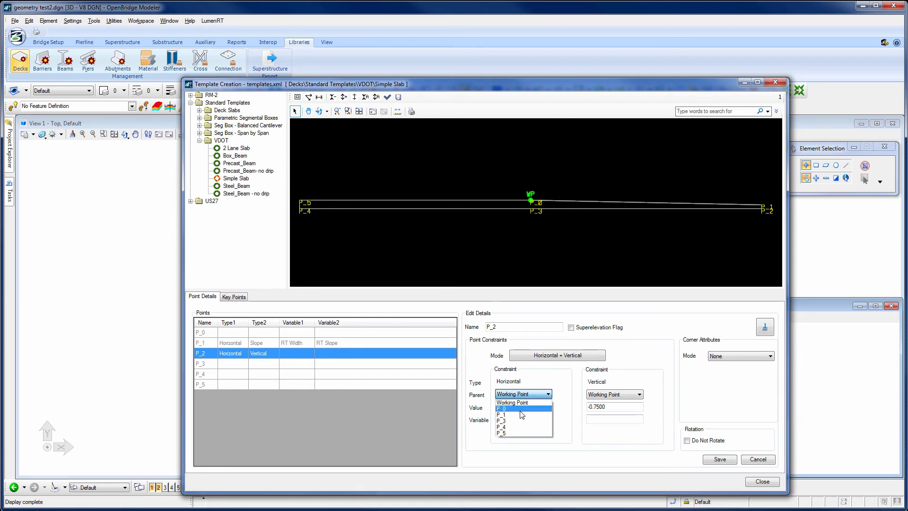
{"action": "left_click", "coordinate": [520, 415]}
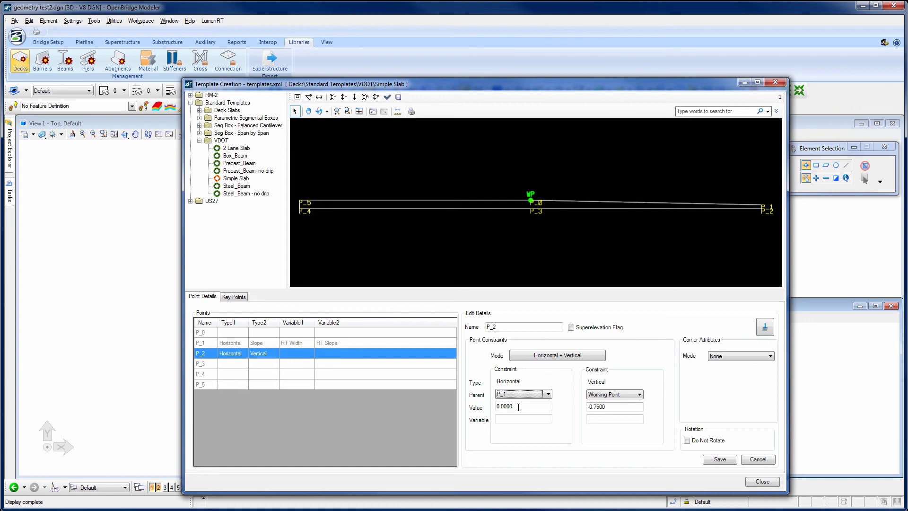
{"action": "left_click", "coordinate": [601, 394]}
{"action": "left_click", "coordinate": [607, 415]}
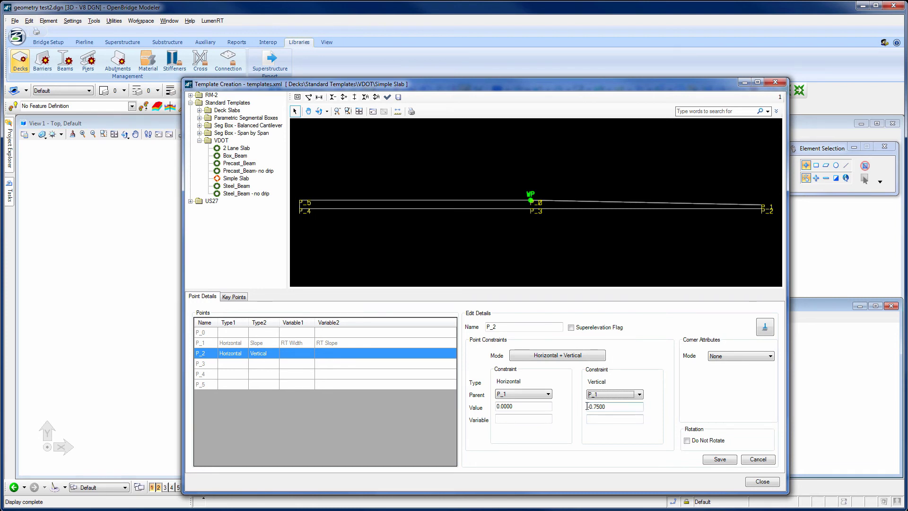
{"action": "left_click", "coordinate": [613, 420]}
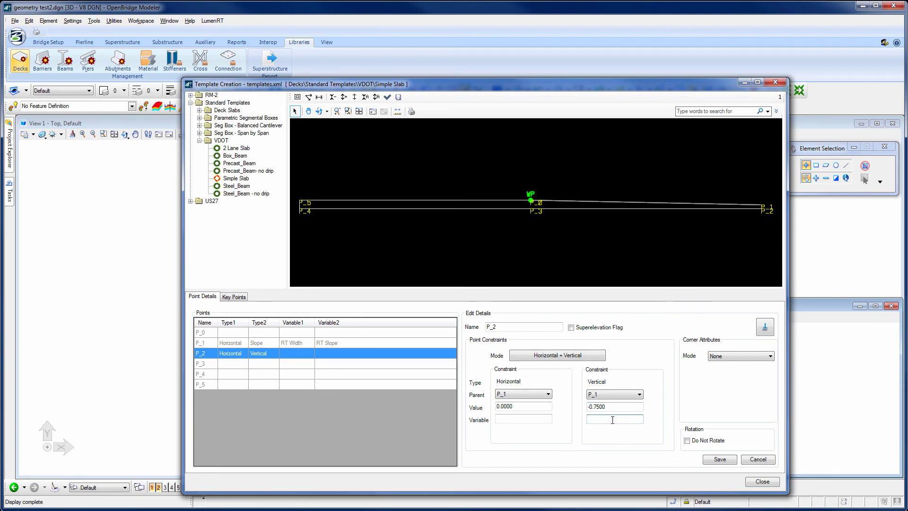
{"action": "type", "text": "Deck Thickness"}
{"action": "left_click", "coordinate": [717, 460]}
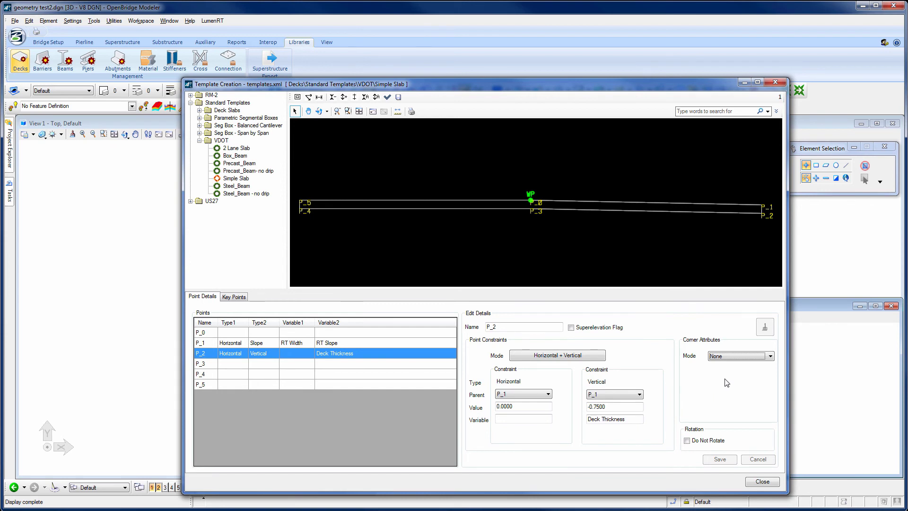
Constrain point P_3 with Horizontal + Vertical from the working point, name its vertical variable Deck Thickness, and save it.
{"action": "left_click", "coordinate": [227, 365]}
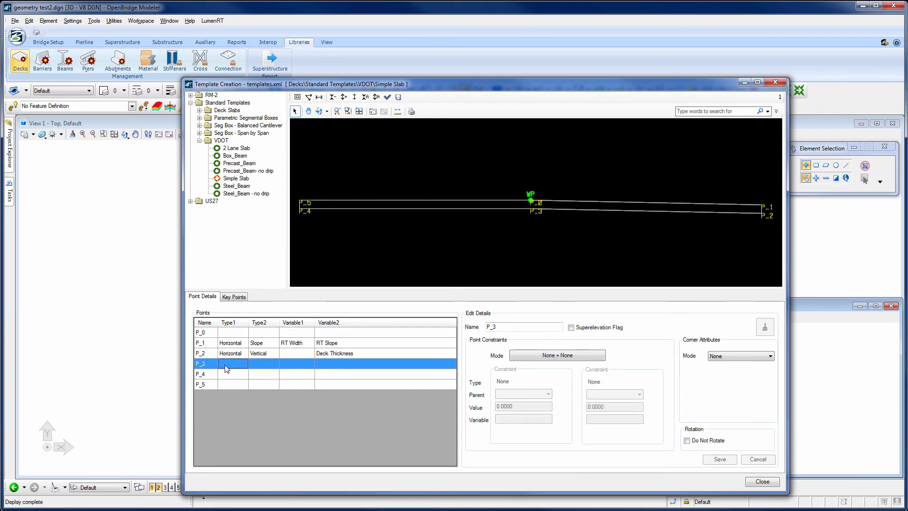
{"action": "left_click", "coordinate": [578, 358]}
{"action": "left_click", "coordinate": [575, 392]}
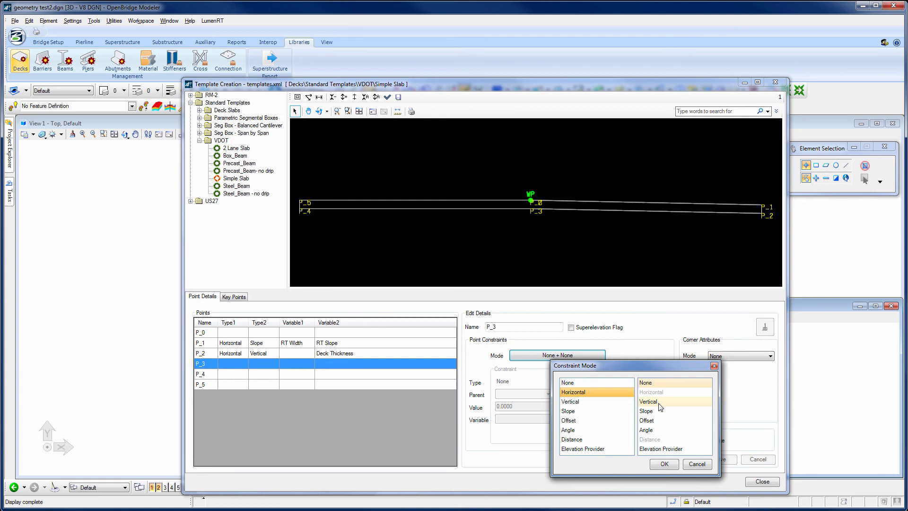
{"action": "left_click", "coordinate": [661, 402]}
{"action": "left_click", "coordinate": [665, 464]}
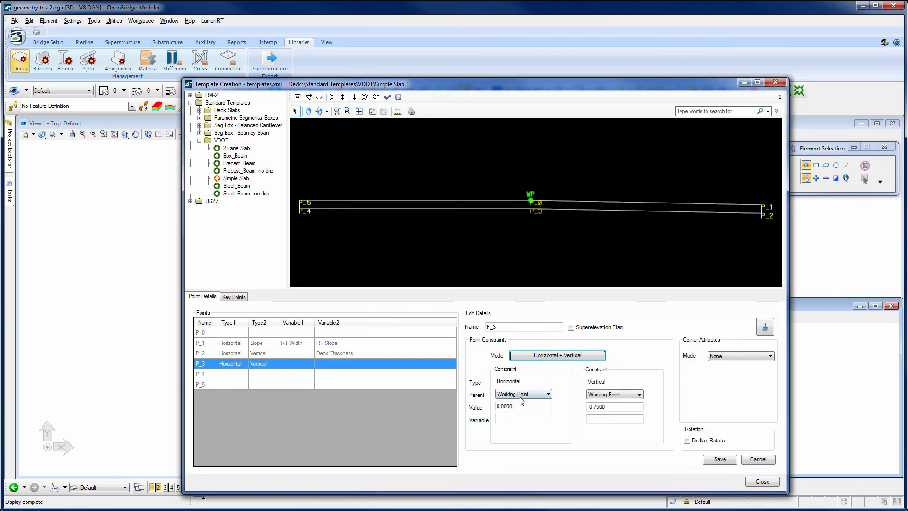
{"action": "left_click", "coordinate": [625, 420]}
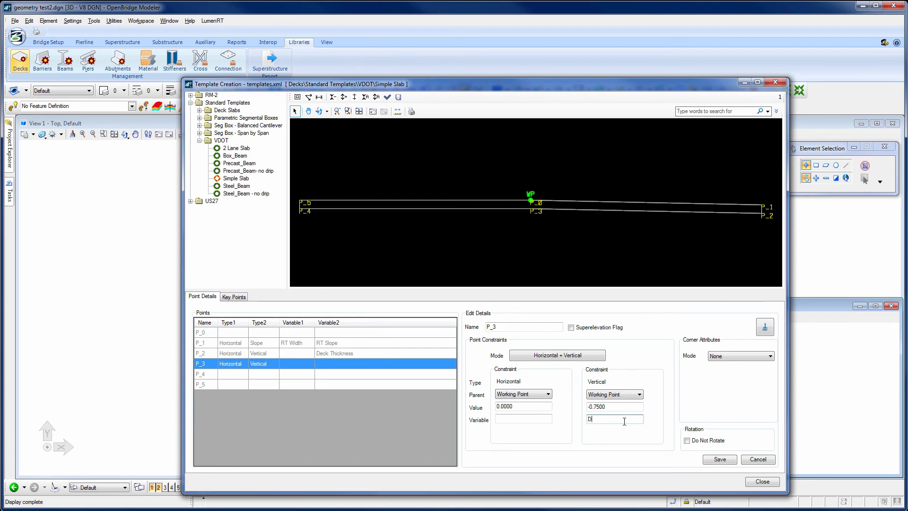
{"action": "type", "text": "Deck Thickness"}
{"action": "left_click", "coordinate": [721, 460]}
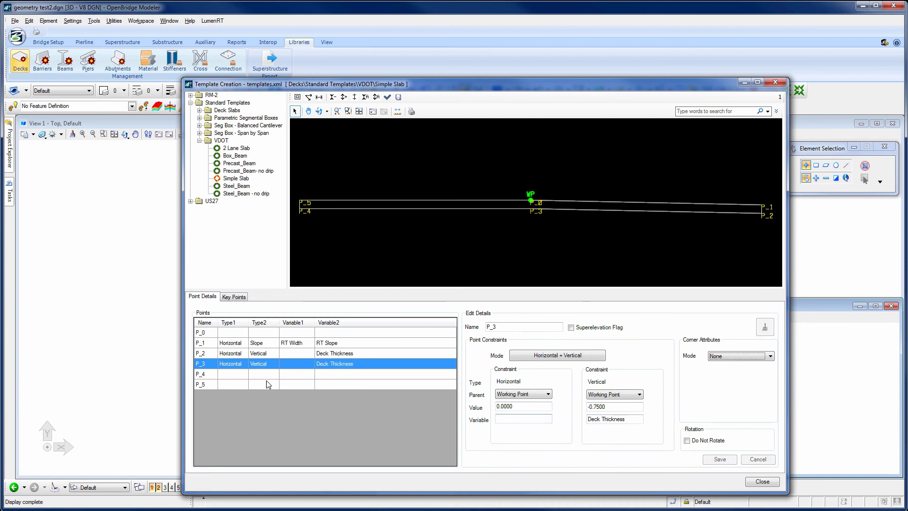
Set the constraint mode of point P_4 to Horizontal + Vertical.
{"action": "left_click", "coordinate": [246, 378]}
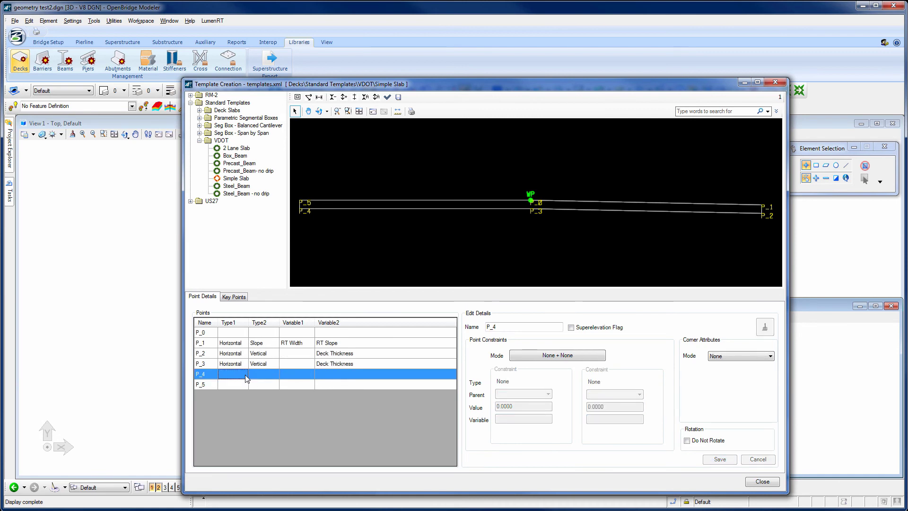
{"action": "left_click", "coordinate": [597, 358]}
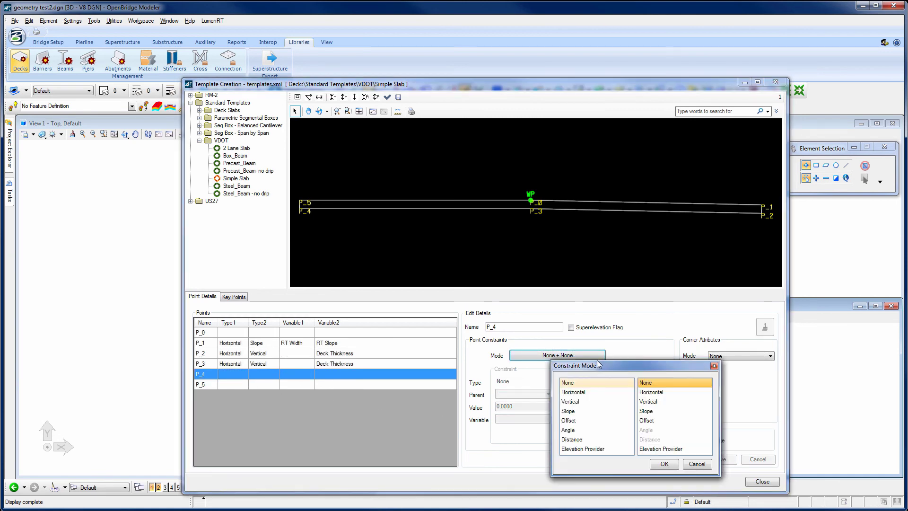
{"action": "left_click", "coordinate": [583, 393]}
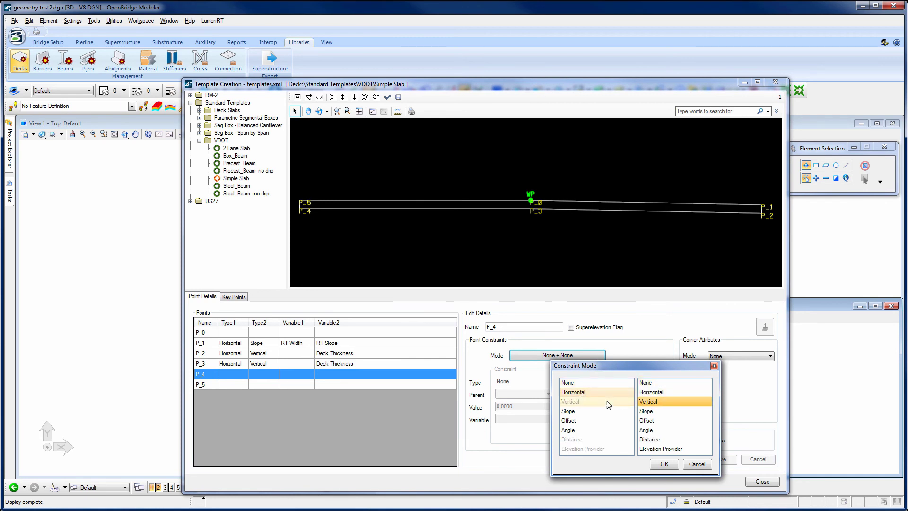
{"action": "left_click", "coordinate": [665, 464]}
Make P_5 the parent of both P_4 constraints, name the vertical variable Deck Thickness, and save the point.
{"action": "left_click", "coordinate": [525, 394]}
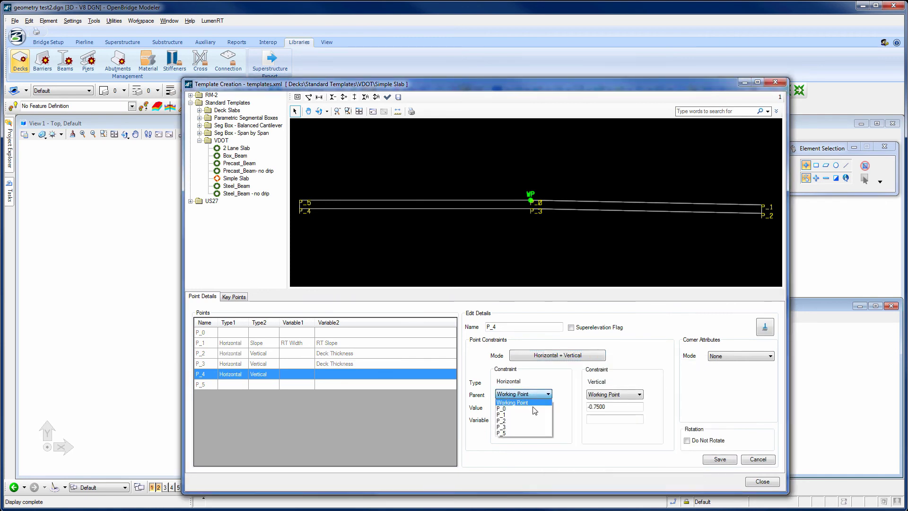
{"action": "left_click", "coordinate": [520, 433]}
{"action": "left_click", "coordinate": [614, 394]}
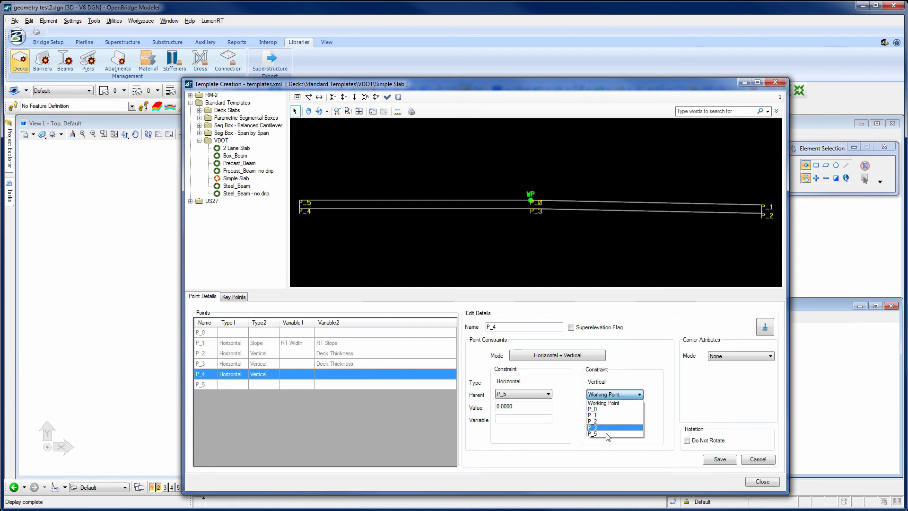
{"action": "left_click", "coordinate": [608, 434]}
{"action": "left_click", "coordinate": [610, 419]}
{"action": "type", "text": "D"}
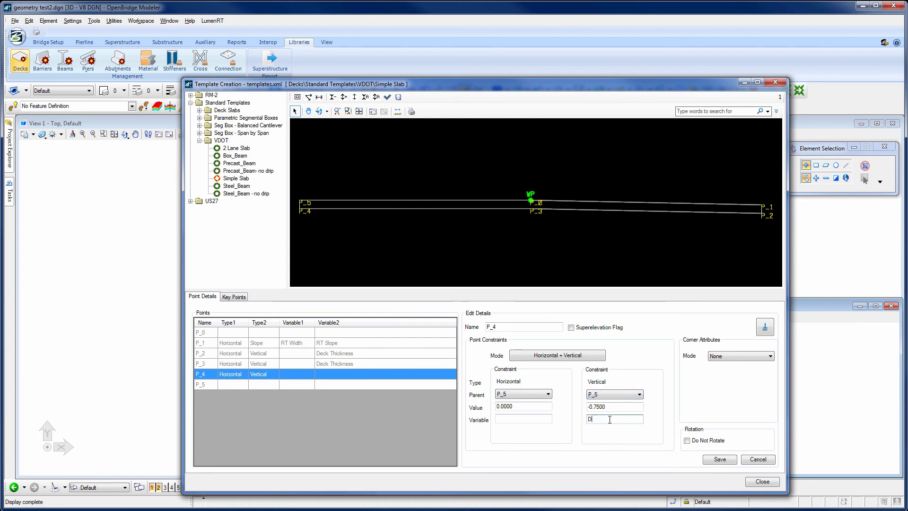
{"action": "type", "text": "eck Thickness"}
{"action": "left_click", "coordinate": [719, 459]}
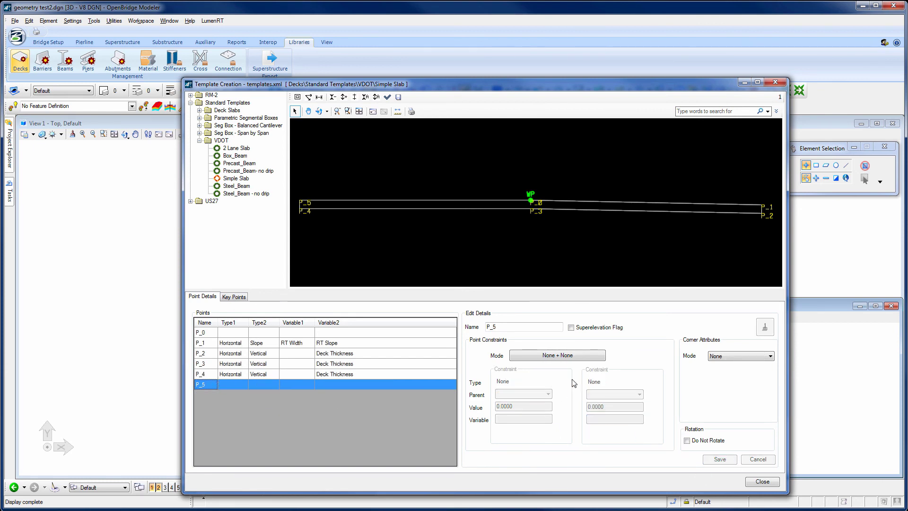
Set the constraint mode of point P_5 to Horizontal + Slope.
{"action": "left_click", "coordinate": [568, 356]}
{"action": "left_click", "coordinate": [574, 392]}
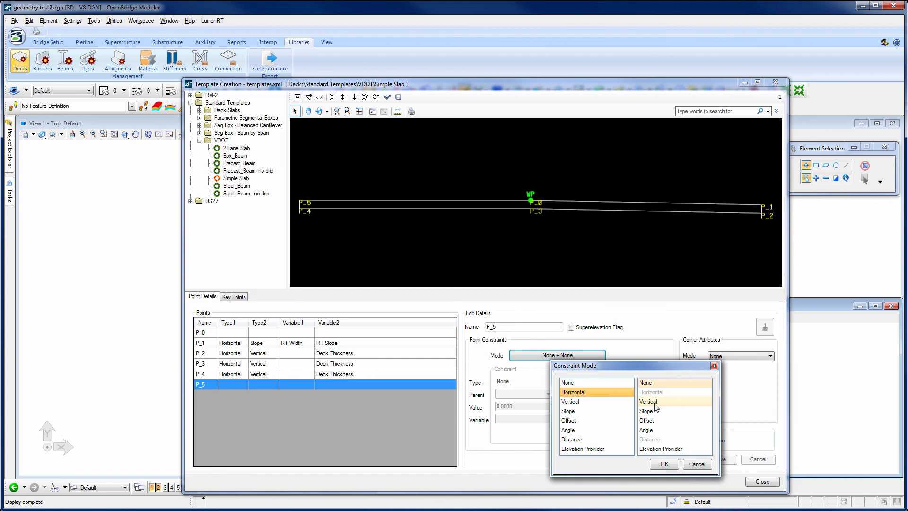
{"action": "left_click", "coordinate": [647, 411]}
{"action": "left_click", "coordinate": [664, 464]}
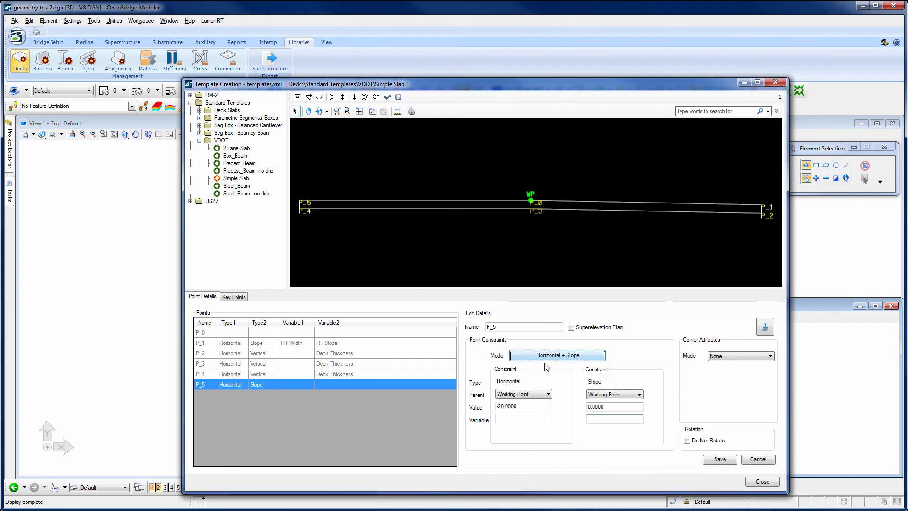
Name P_5's horizontal constraint variable LT Width.
{"action": "left_click", "coordinate": [525, 420]}
{"action": "type", "text": "LTwidth"}
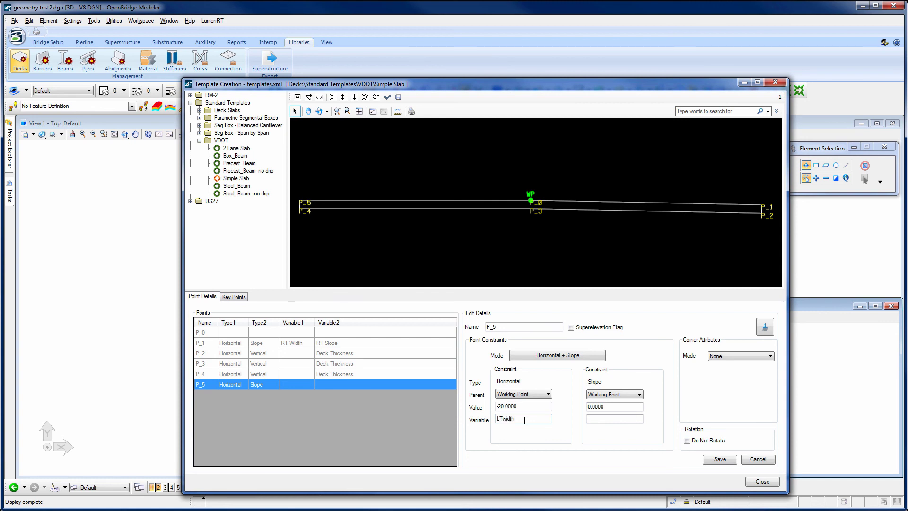
{"action": "key", "text": "BackSpace"}
{"action": "key", "text": "BackSpace"}
{"action": "key", "text": "BackSpace"}
{"action": "type", "text": "Width"}
{"action": "key", "text": "Tab"}
Set P_5's slope to 0.02 with the variable LT Slope, and save it with the superelevation flag on.
{"action": "left_click_drag", "start_coordinate": [596, 408], "coordinate": [628, 408]}
{"action": "type", "text": "2"}
{"action": "left_click", "coordinate": [610, 420]}
{"action": "type", "text": "LT Slope"}
{"action": "left_click", "coordinate": [571, 328]}
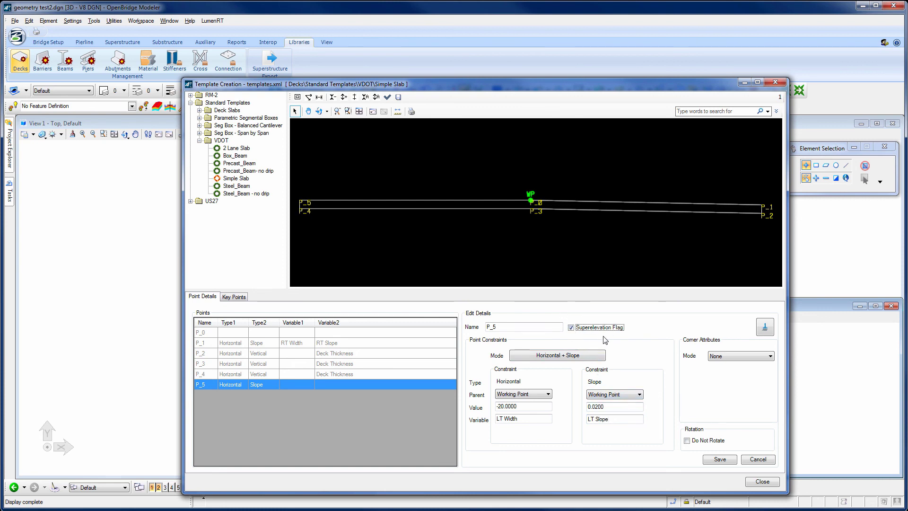
{"action": "left_click", "coordinate": [719, 460]}
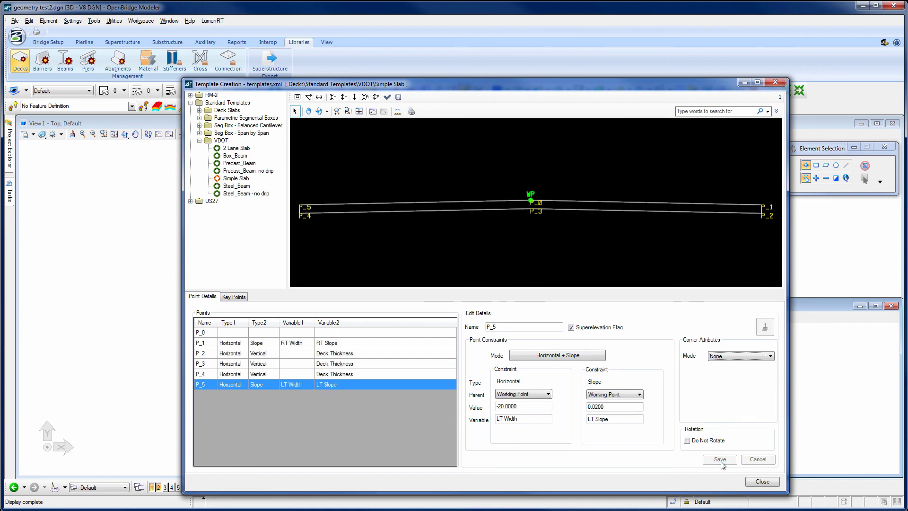